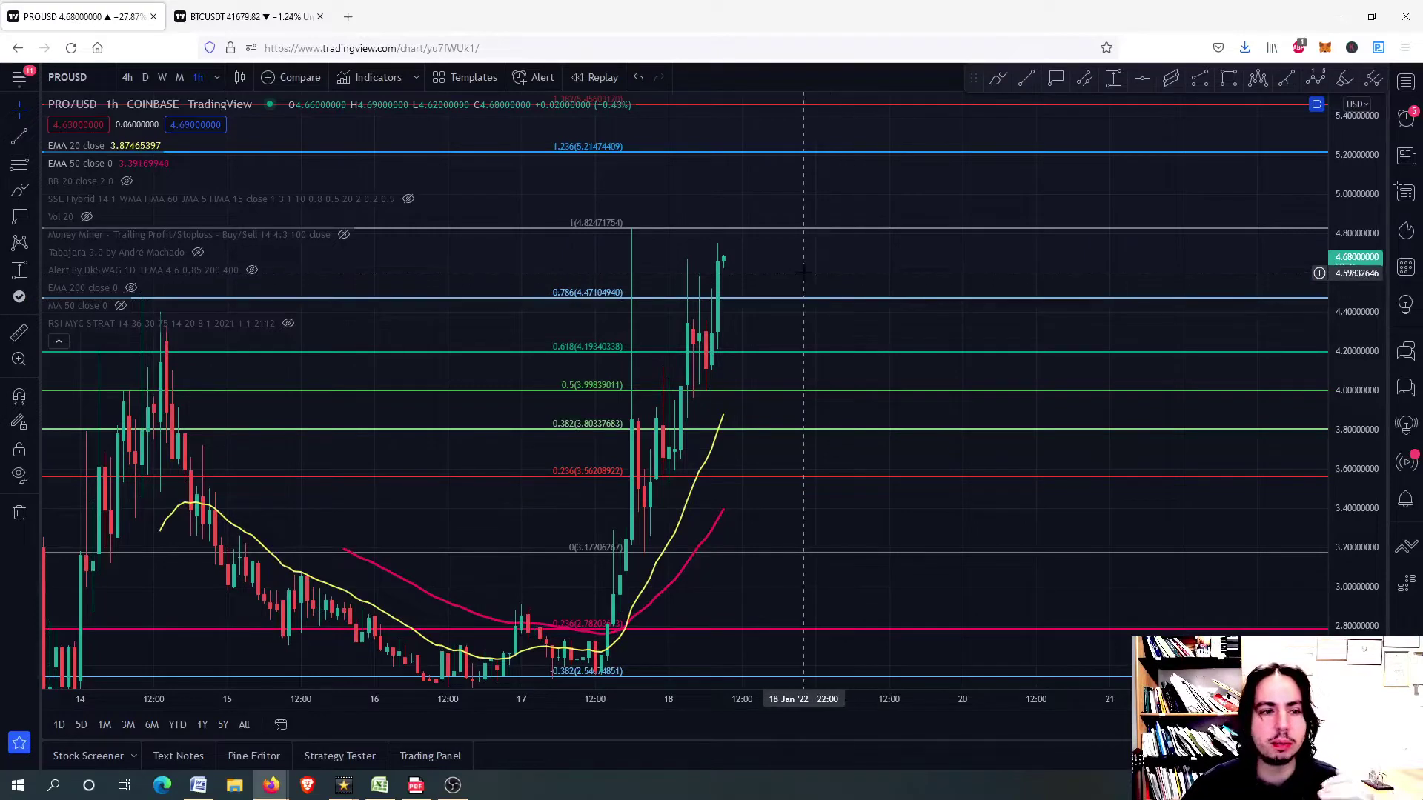
- Place a Price Note near the 1.236 Fibonacci level in the upper extension area
left_click_drag(803, 273, 803, 305)
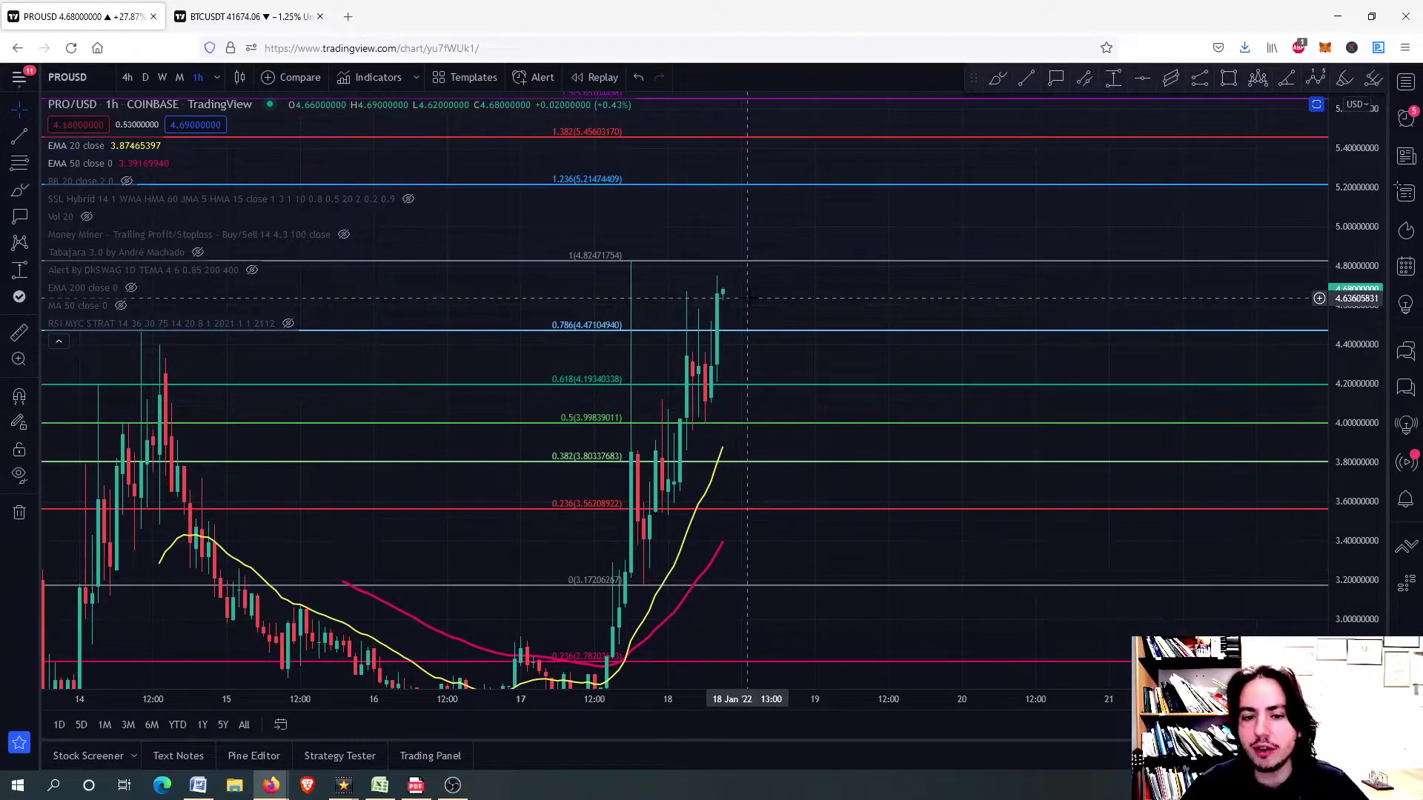
left_click_drag(755, 298, 756, 343)
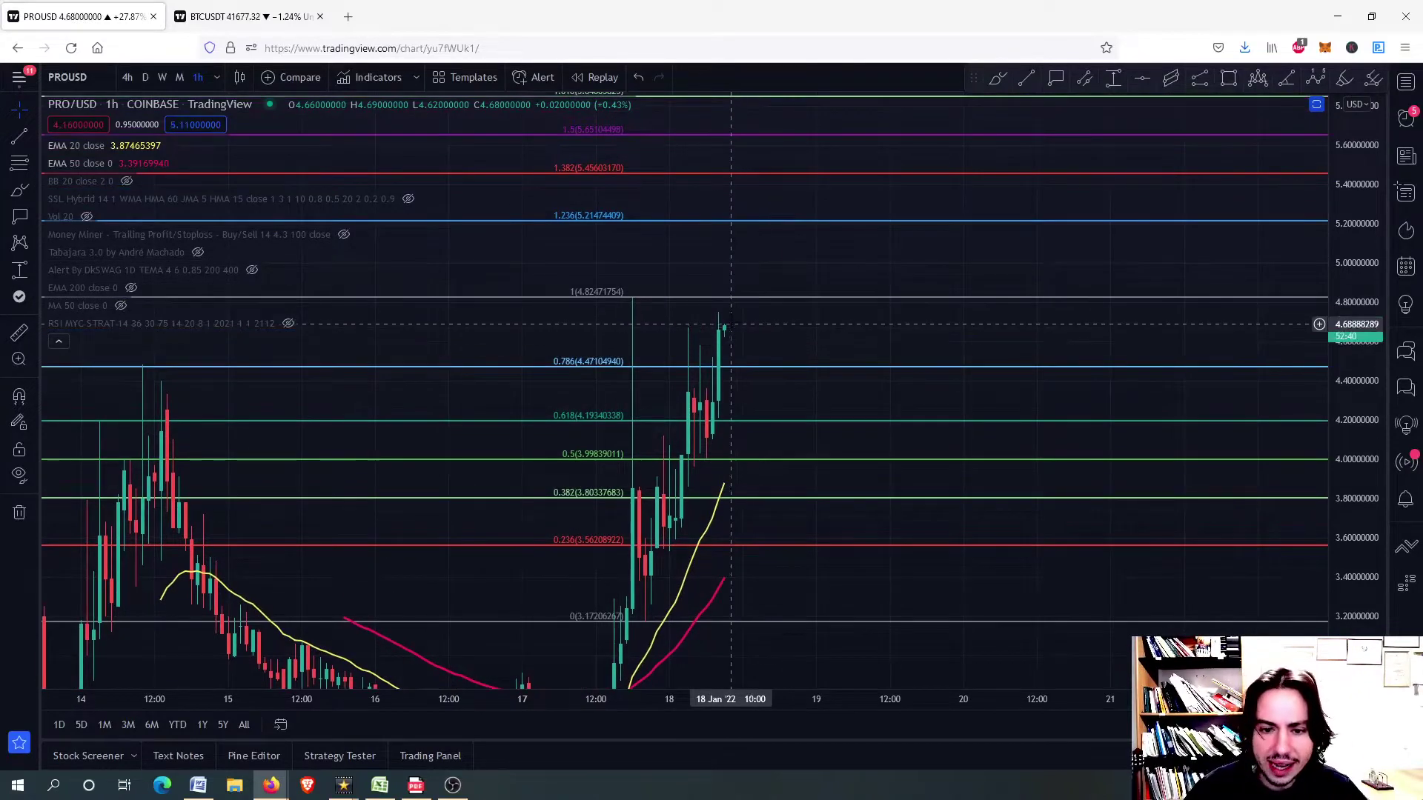
left_click_drag(743, 270, 738, 296)
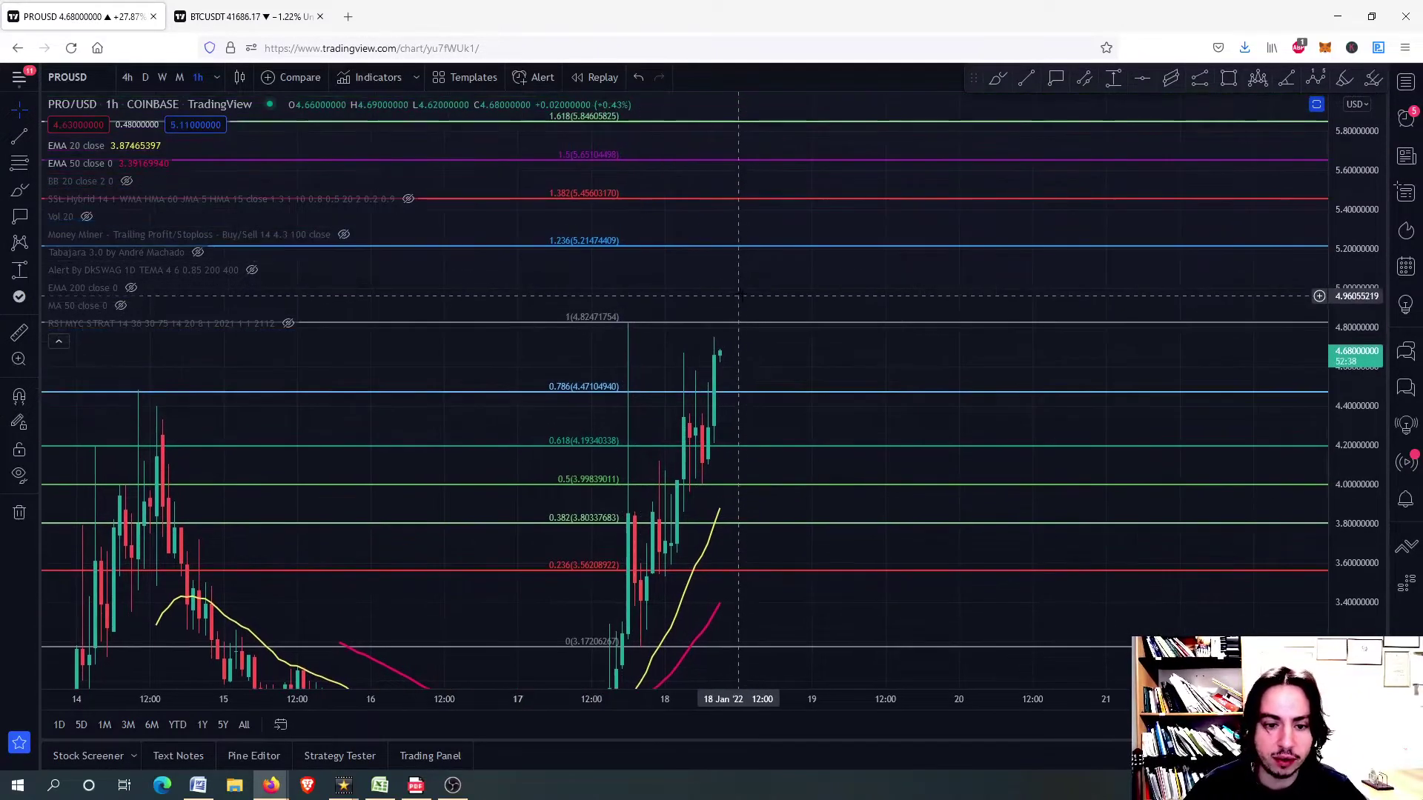
left_click(1058, 79)
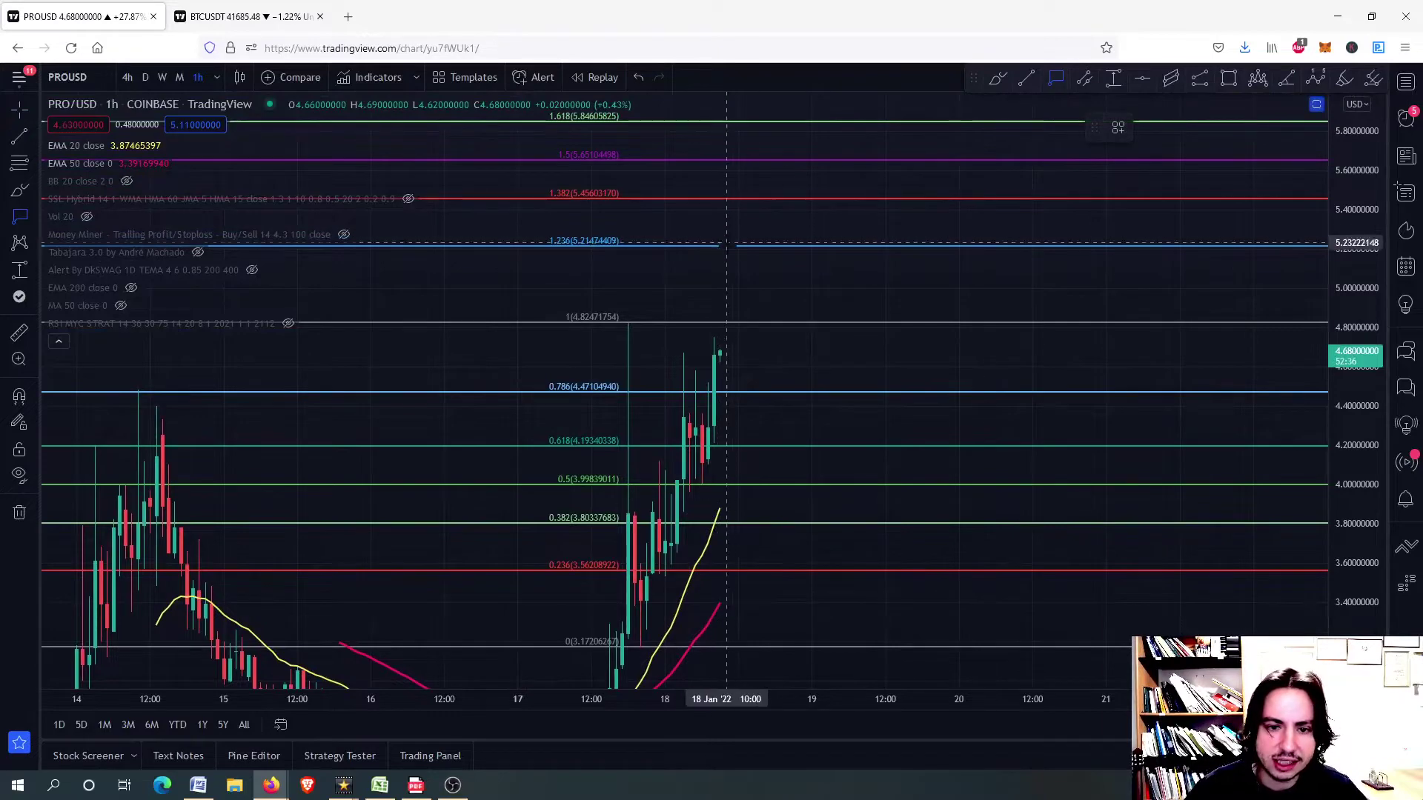
left_click(738, 244)
left_click(750, 195)
- Snap the price note labels onto the 1.382 (5.46238574) and 1.236 (5.21335556) lines
left_click_drag(743, 246, 741, 313)
scroll(742, 313, "down", 3)
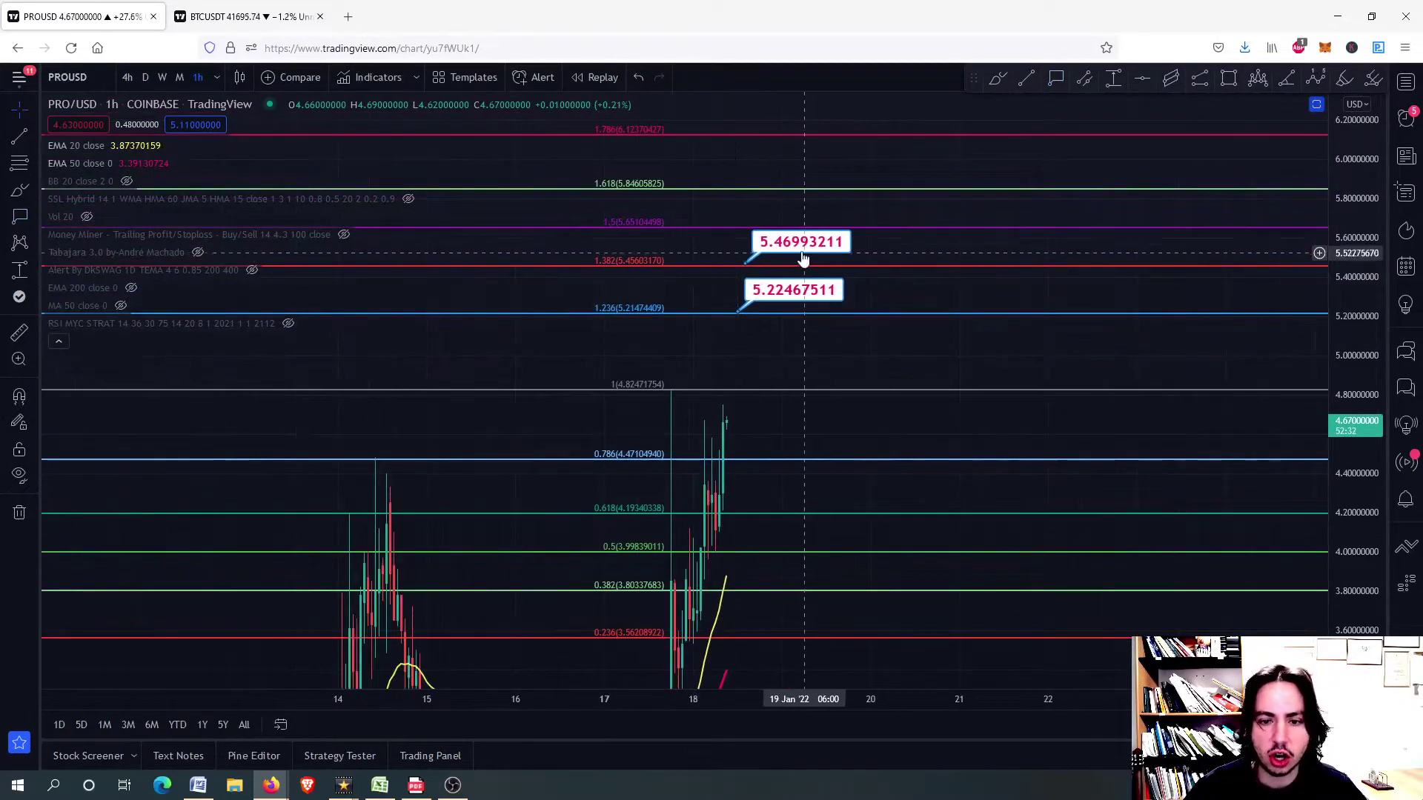
left_click_drag(796, 252, 766, 293)
scroll(681, 367, "up", 6)
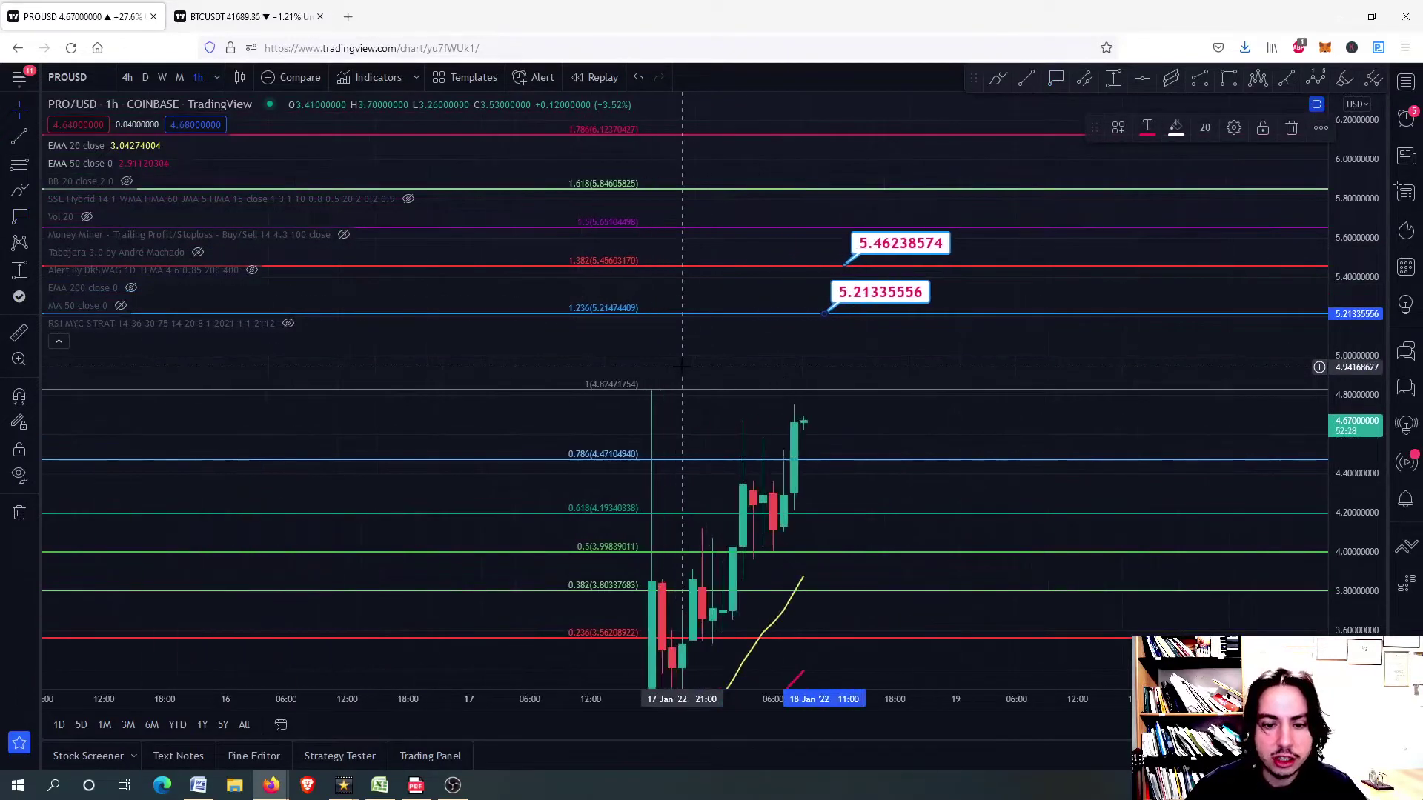
left_click_drag(641, 395, 650, 269)
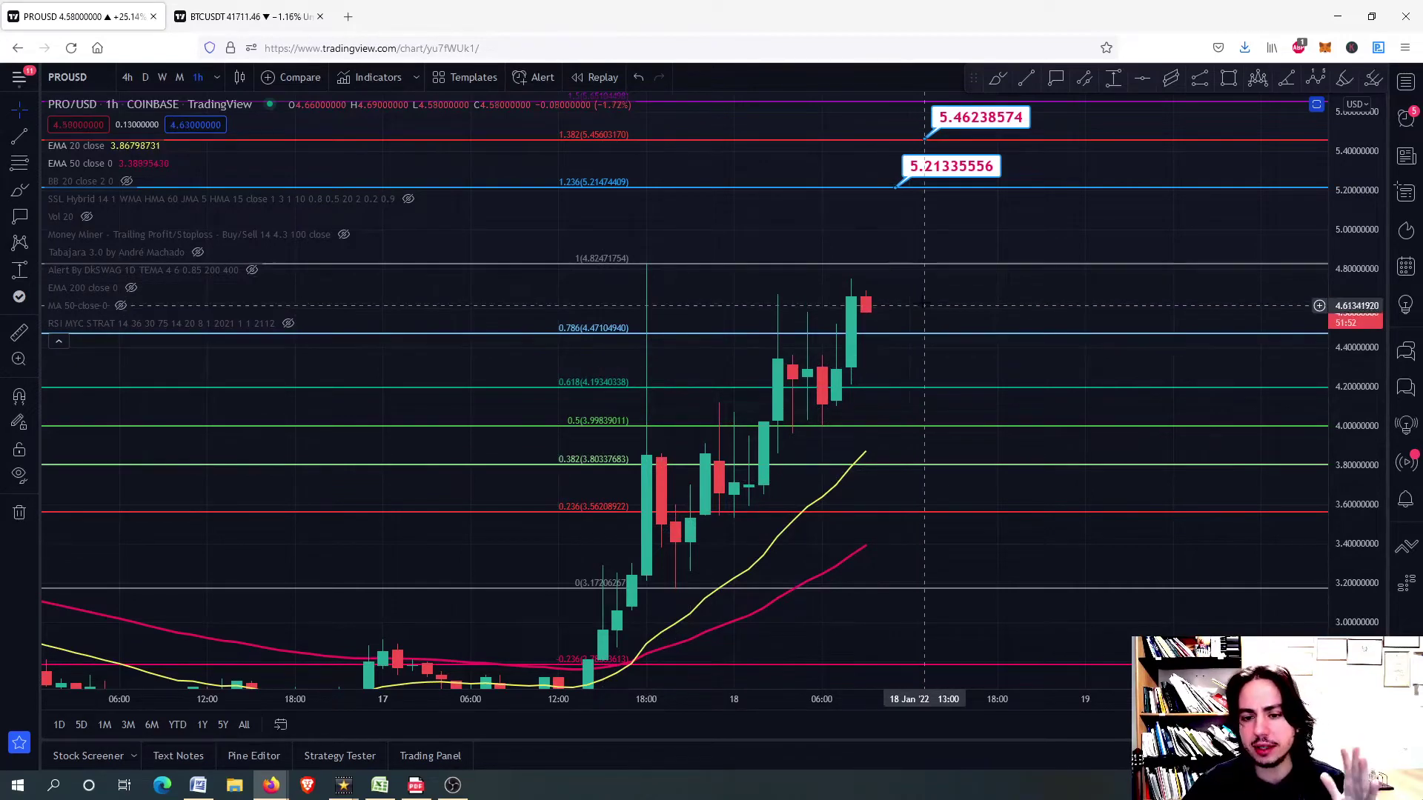
- Draw a horizontal line at 4.6549 and a rectangle from it up to the 4.82 Fib level
scroll(863, 345, "down", 3)
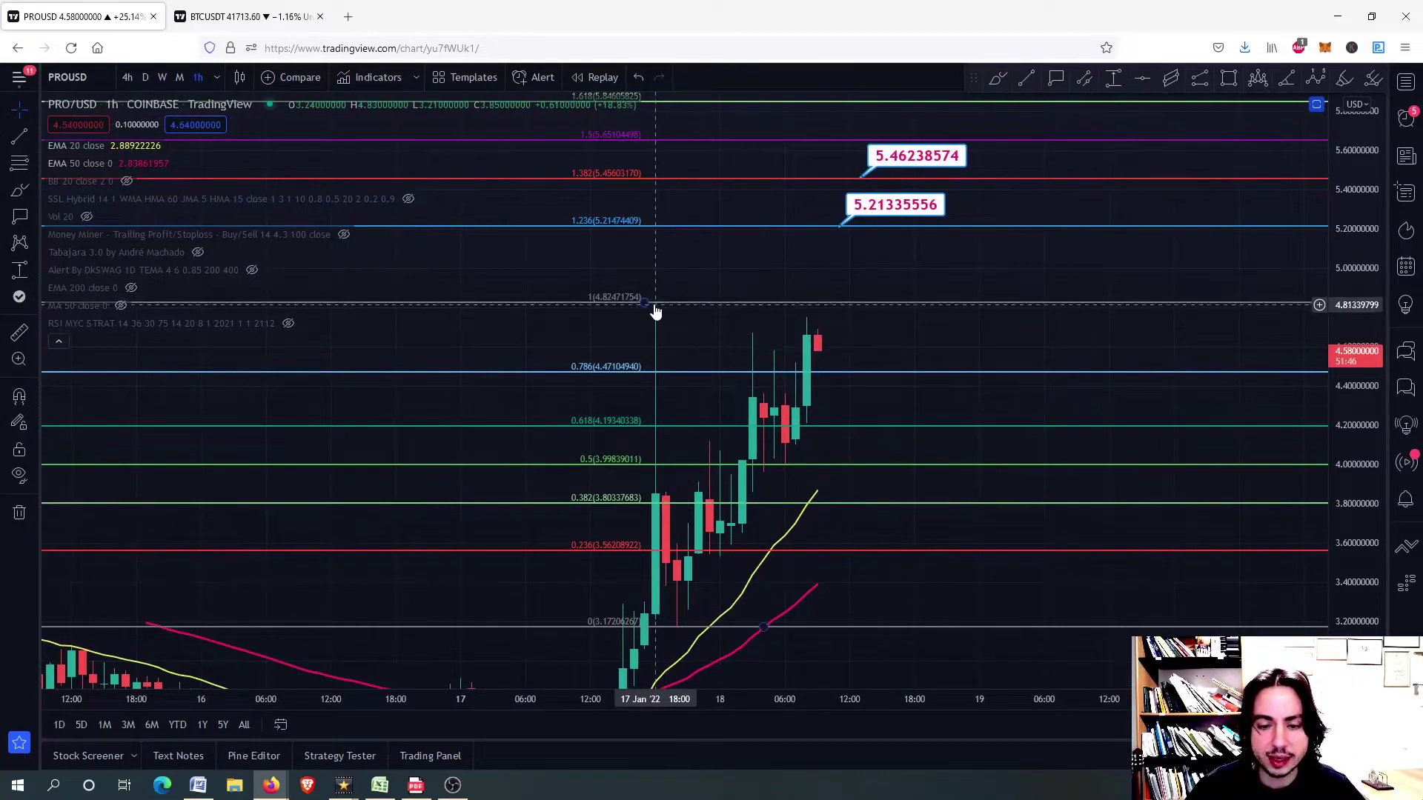
key("alt+h")
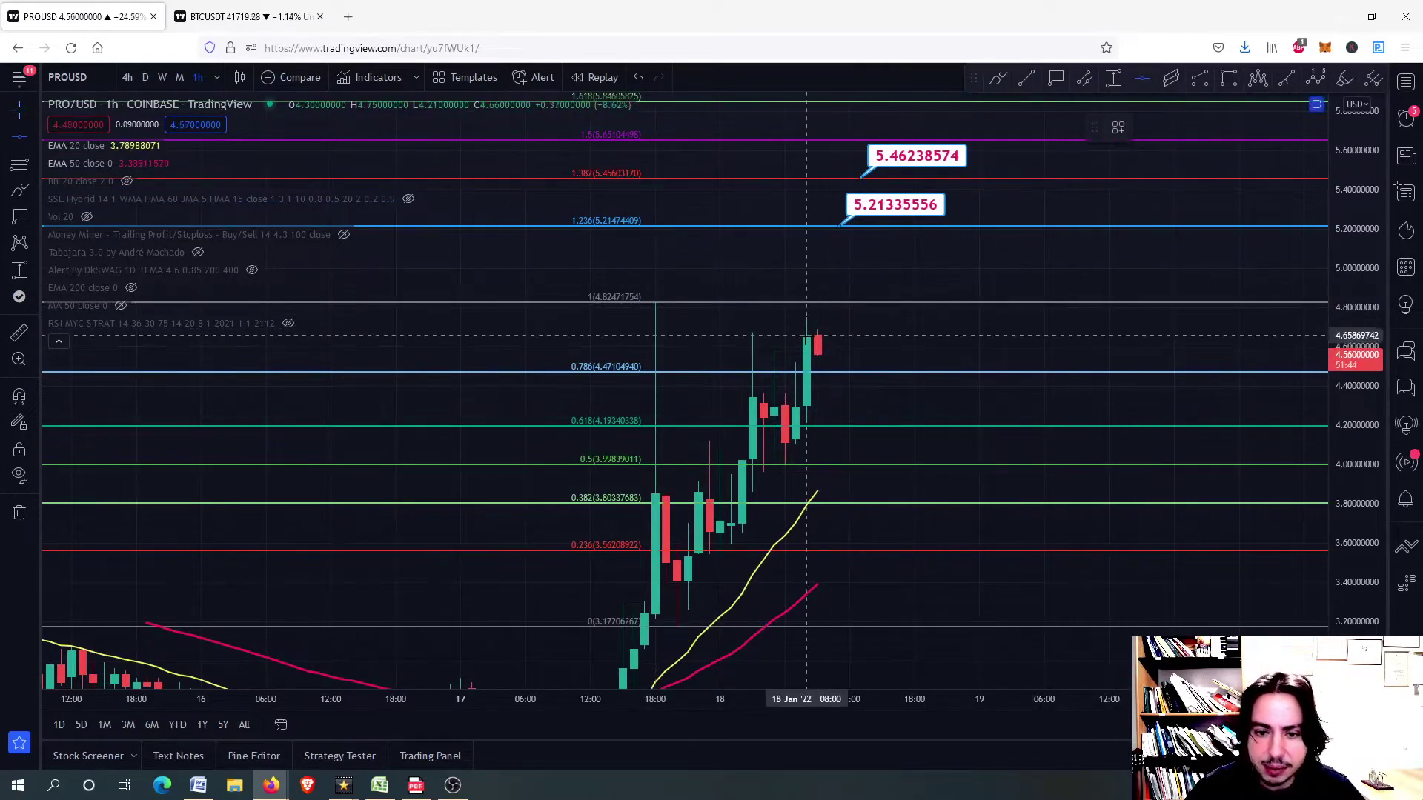
left_click(807, 336)
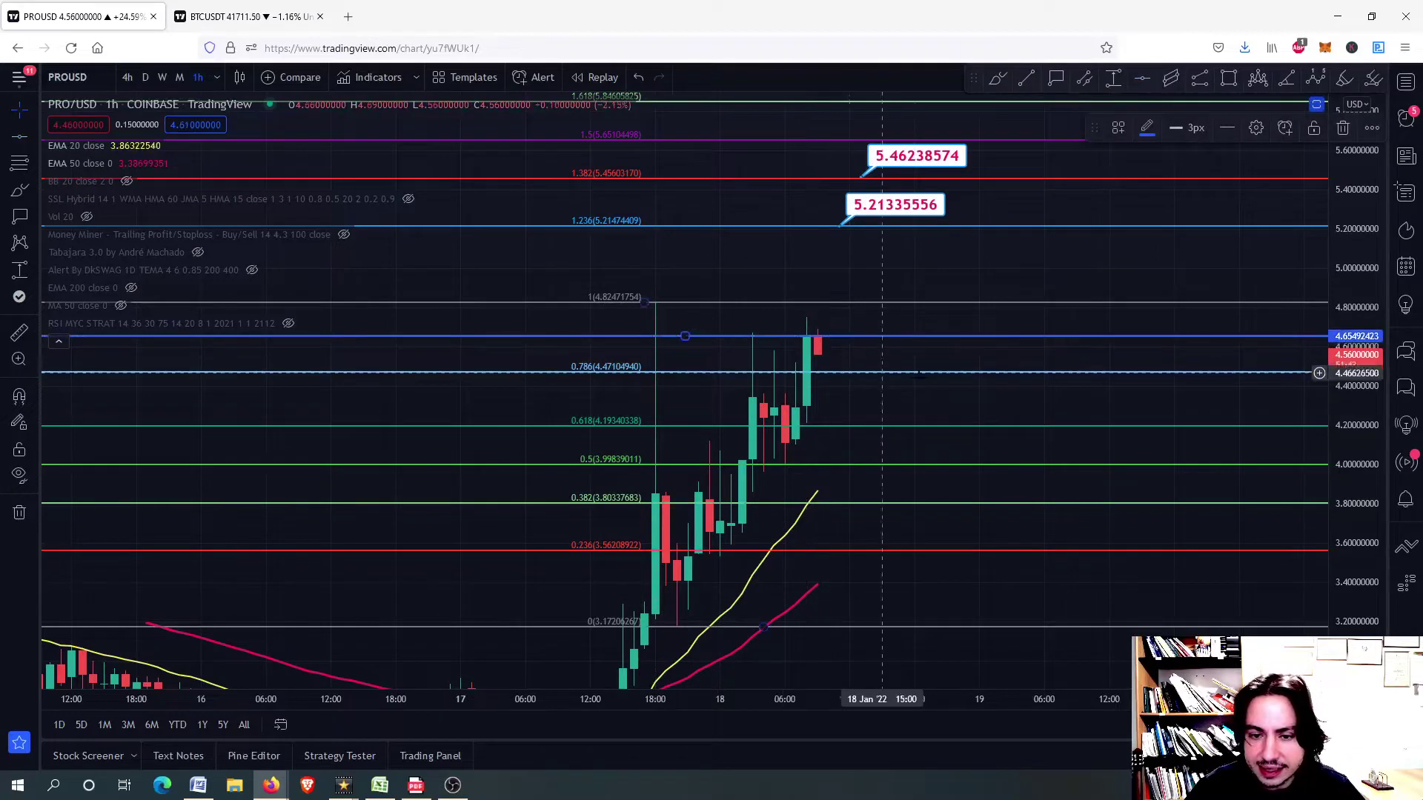
left_click(1230, 79)
mouse_move(925, 303)
left_mouse_down()
mouse_move(903, 336)
mouse_move(814, 351)
left_mouse_up()
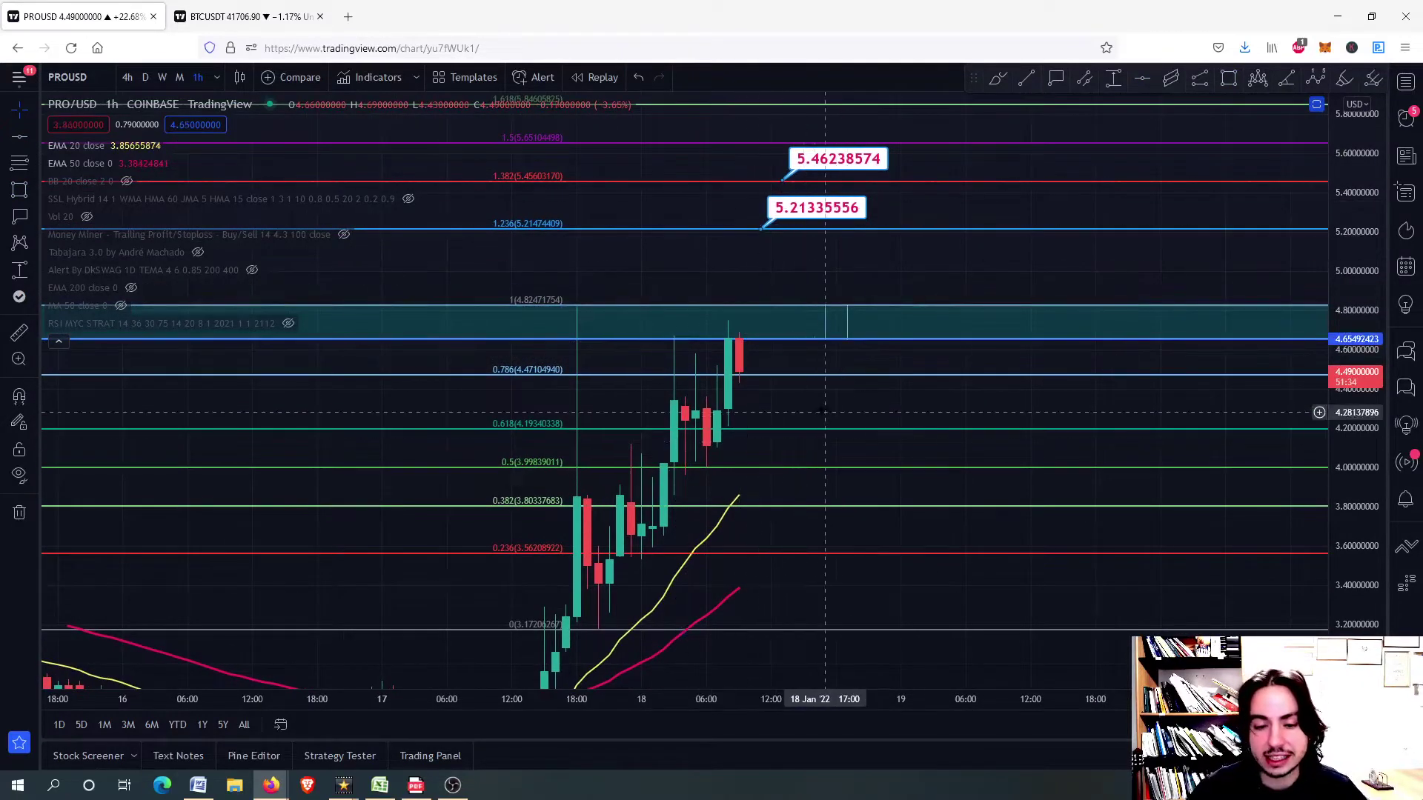
- Maximize and restore the RSI and CCI panes in turn, then maximize the Fisher pane
double_click(819, 412)
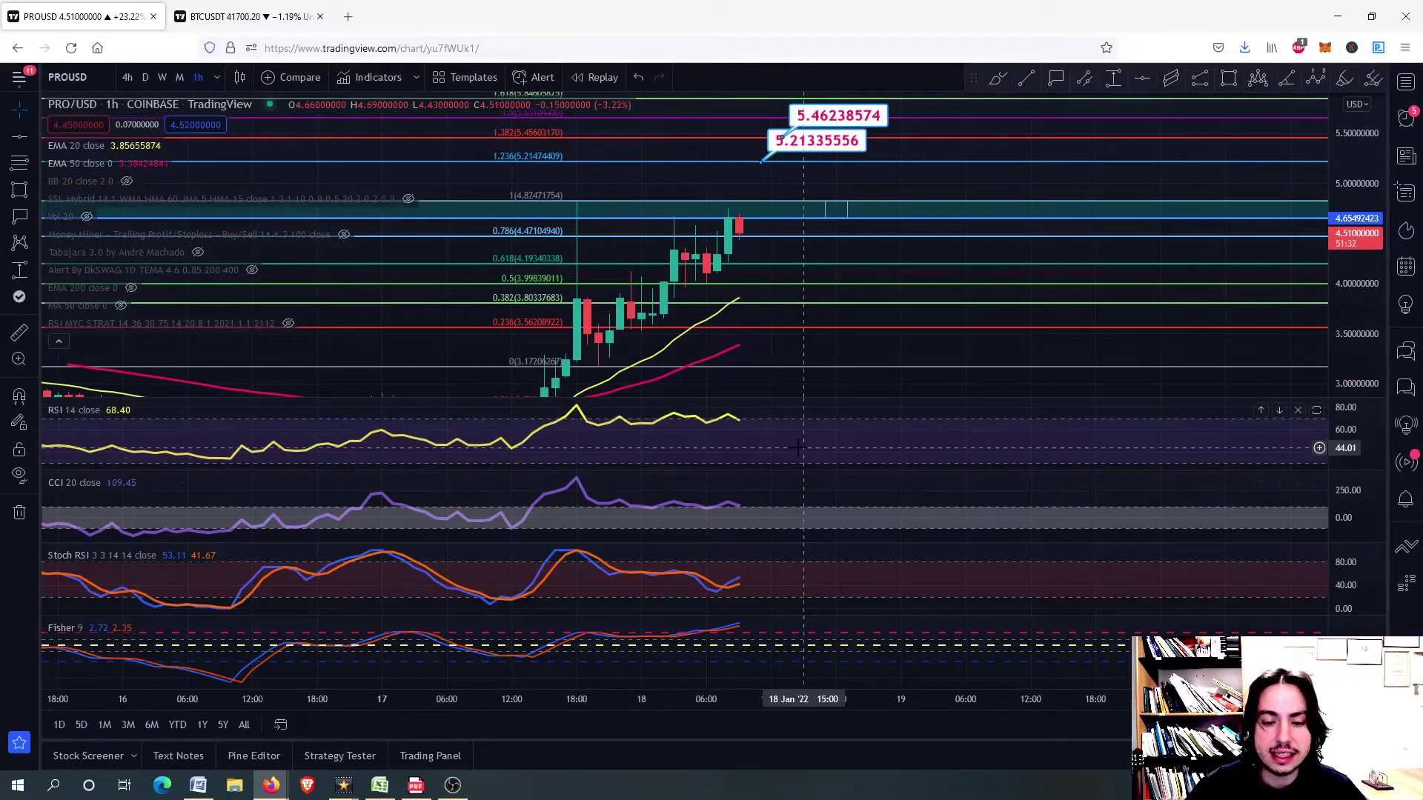
double_click(796, 447)
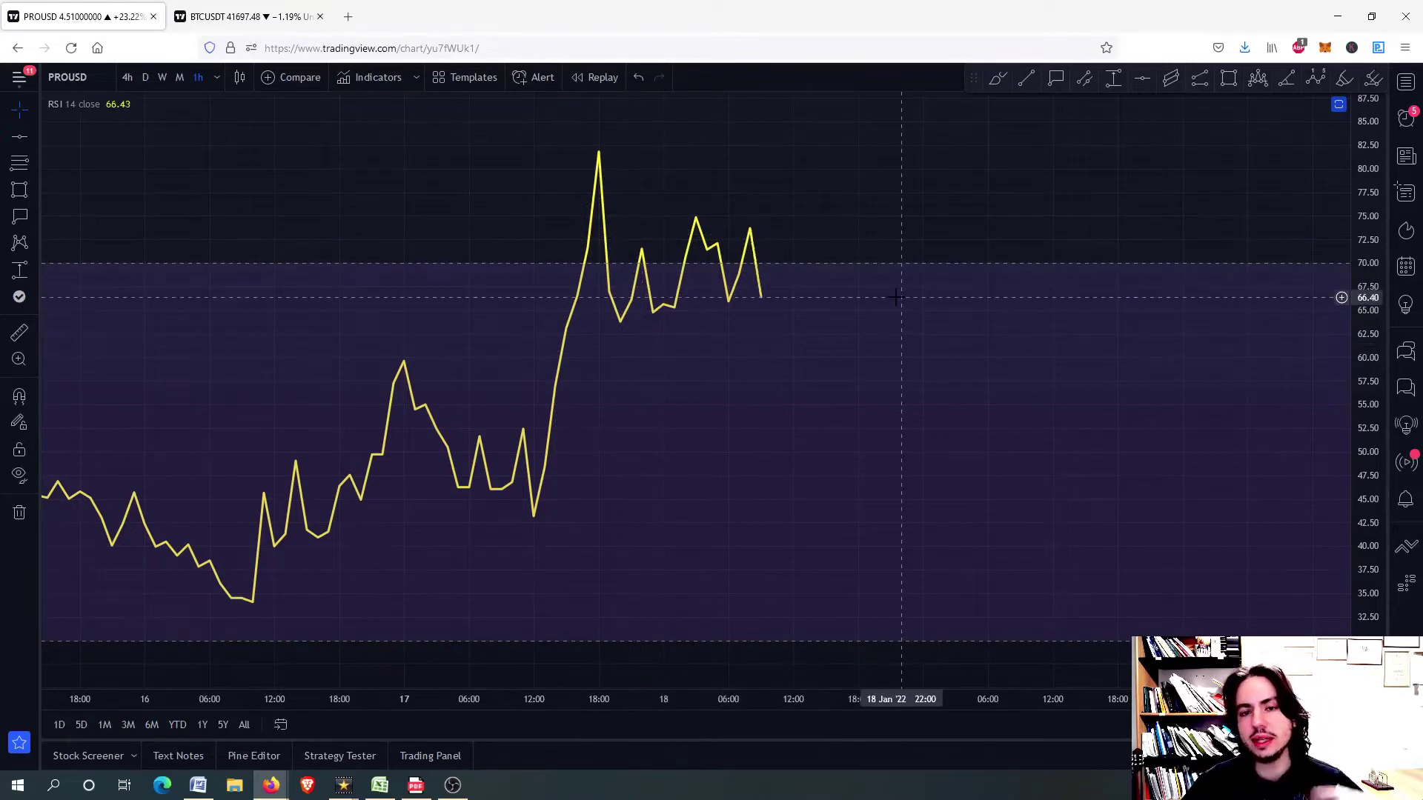
double_click(800, 297)
double_click(778, 438)
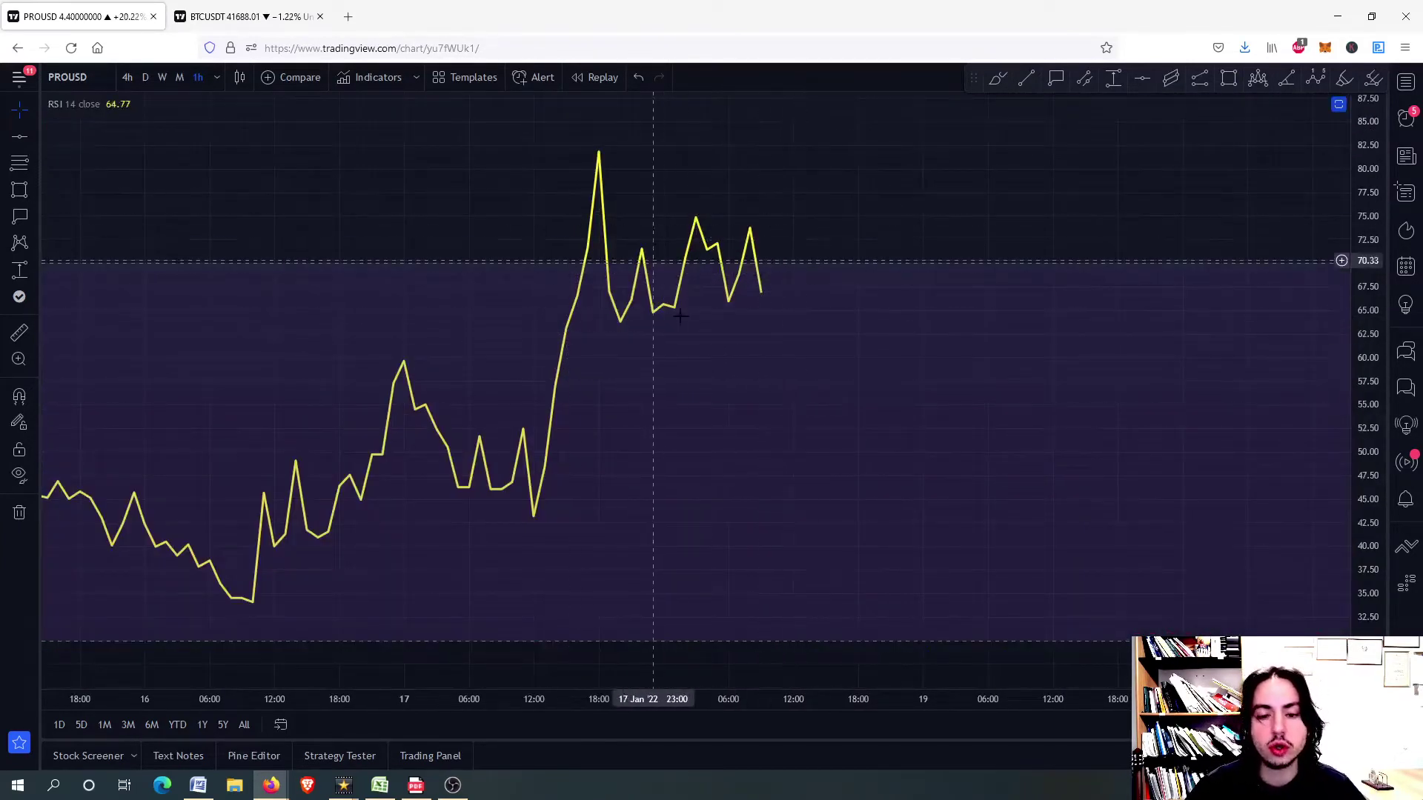
double_click(840, 404)
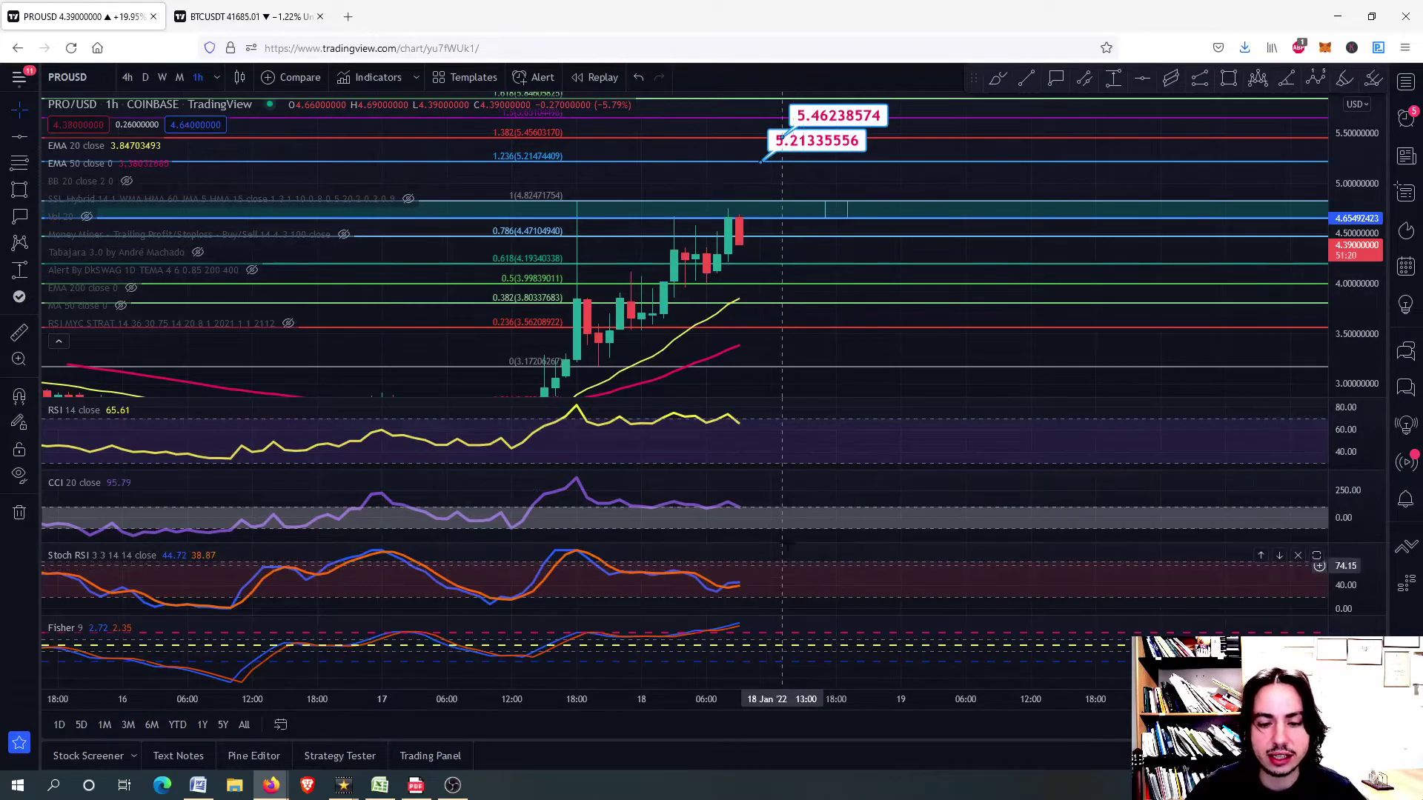
double_click(789, 519)
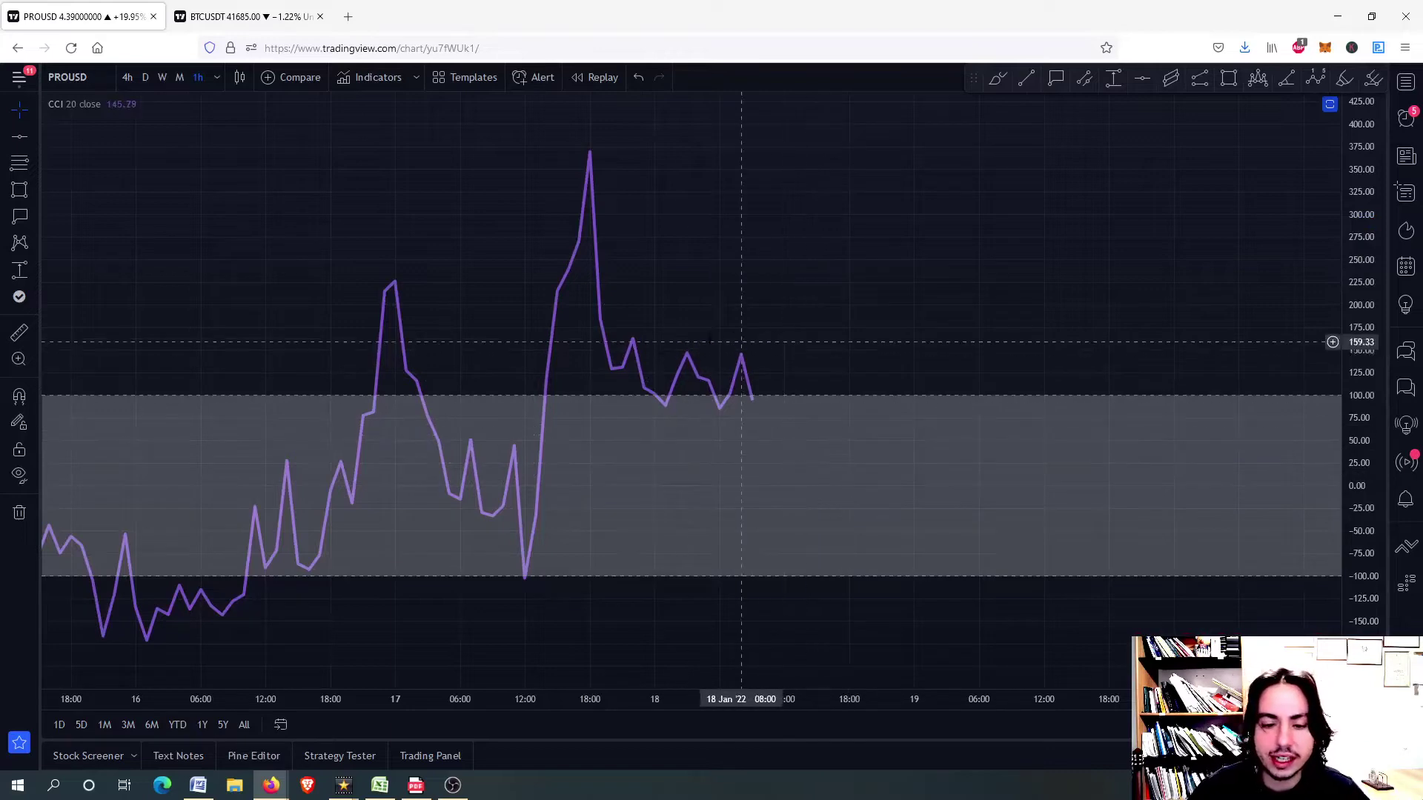
double_click(809, 463)
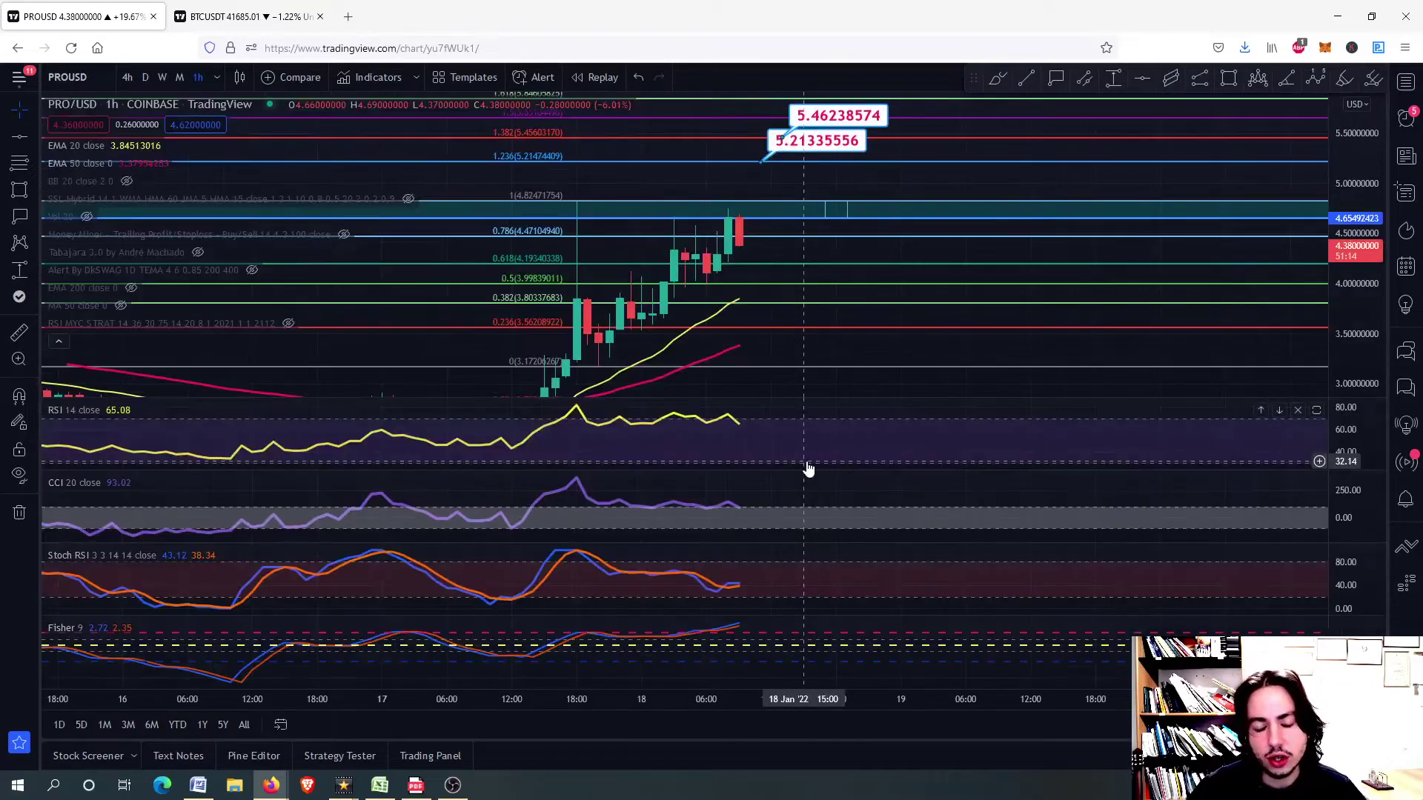
double_click(771, 624)
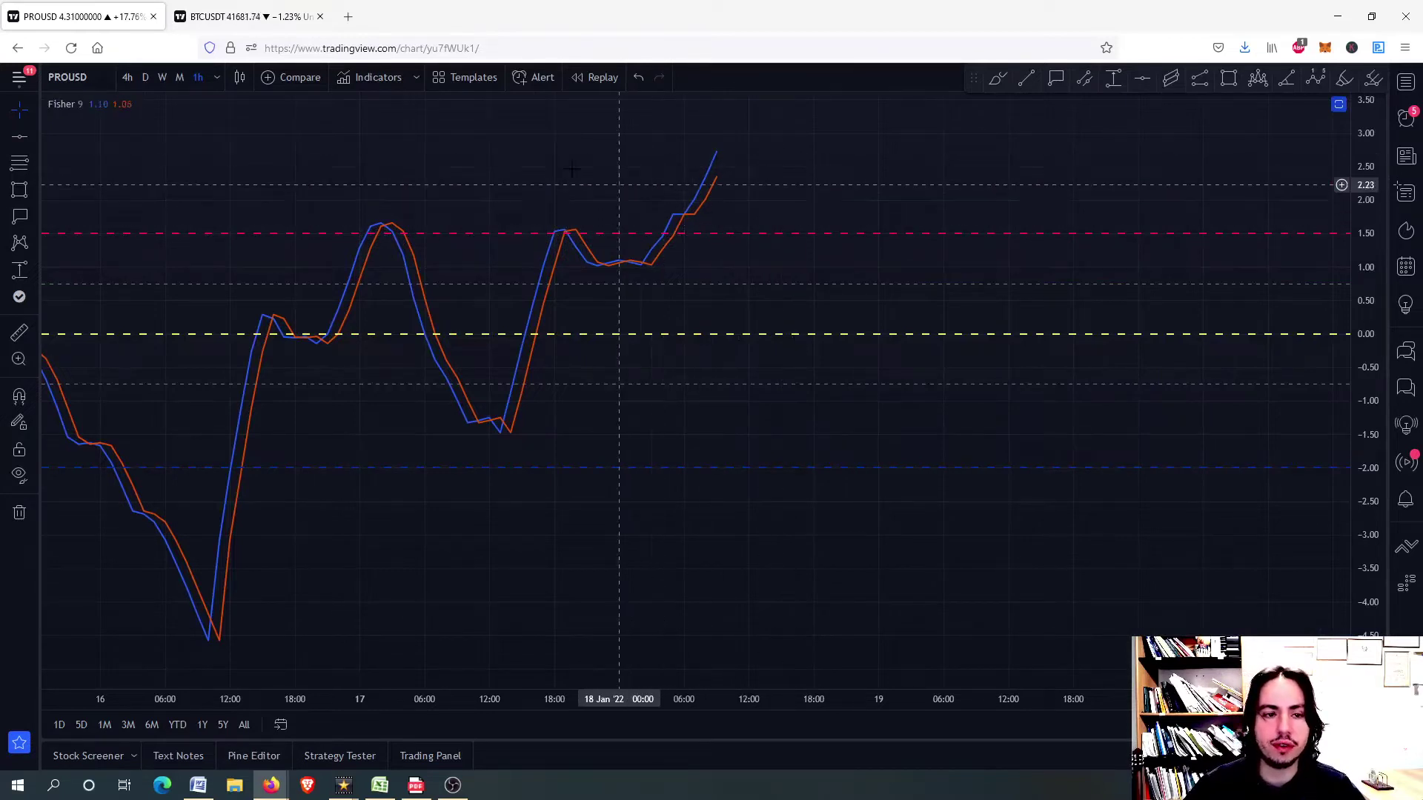
- Switch to the BTCUSDT chart tab, then go back to the PROUSD tab
left_click(207, 5)
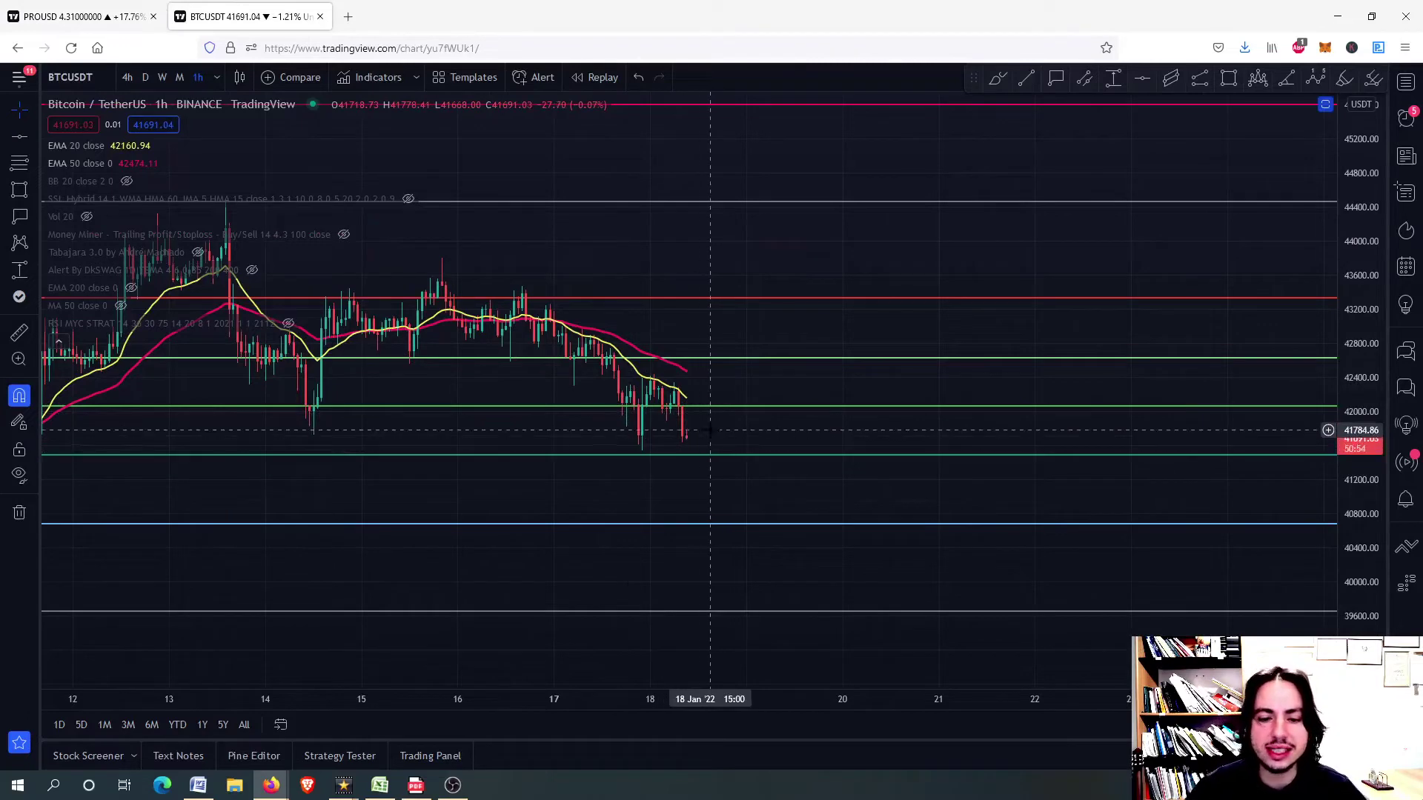
left_click(82, 16)
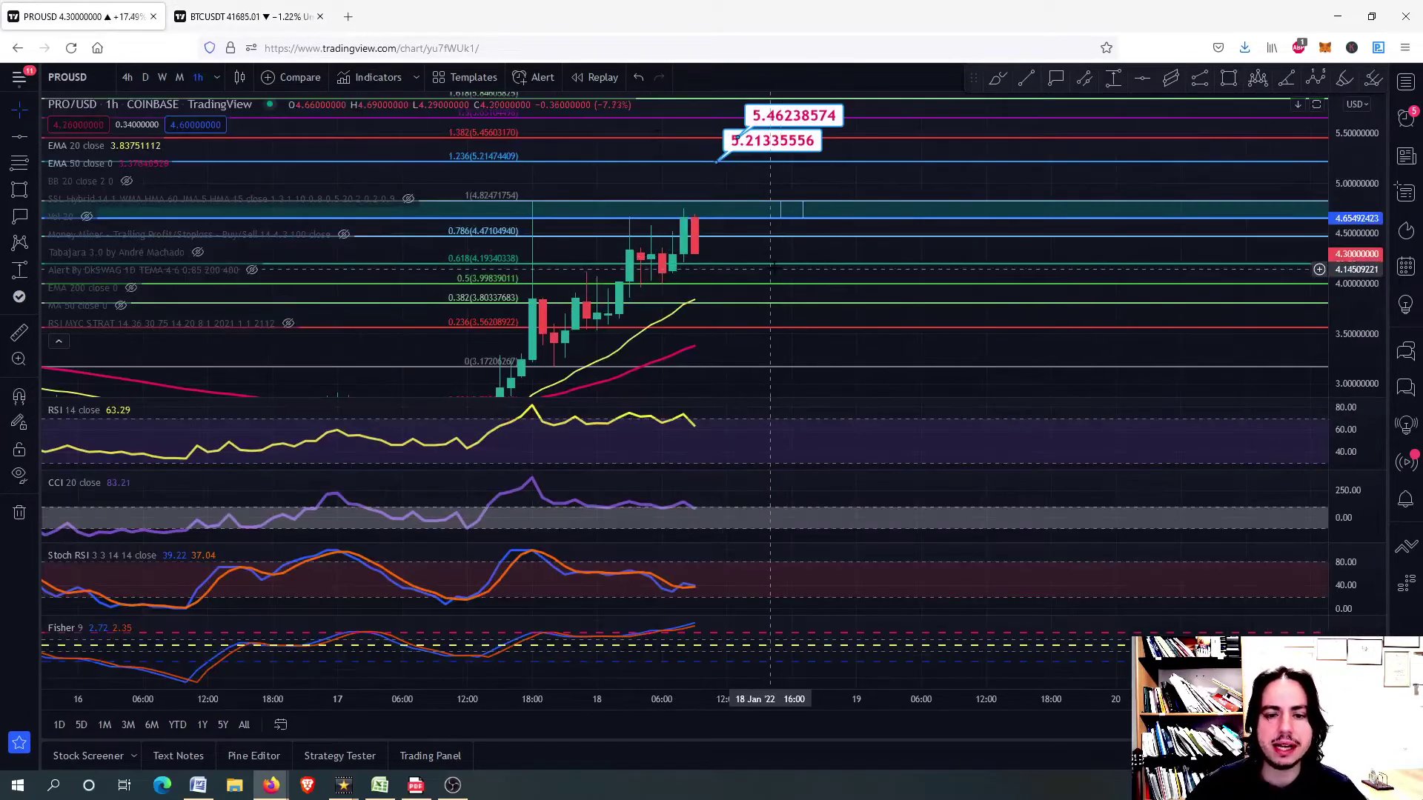
- Maximize the price pane, add a 4.65869742 Price Note at the resistance zone, and show BB 20
double_click(778, 255)
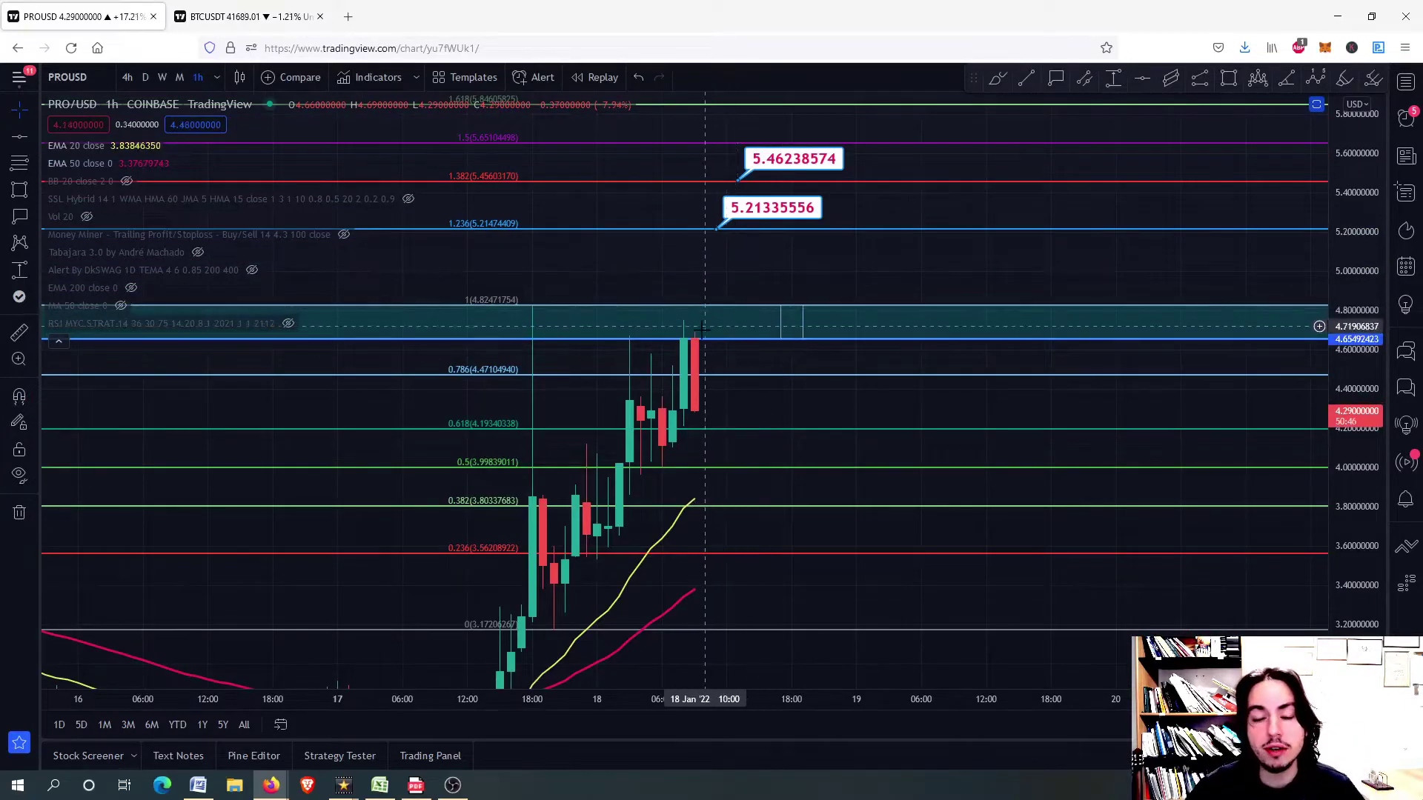
left_click_drag(772, 315, 762, 326)
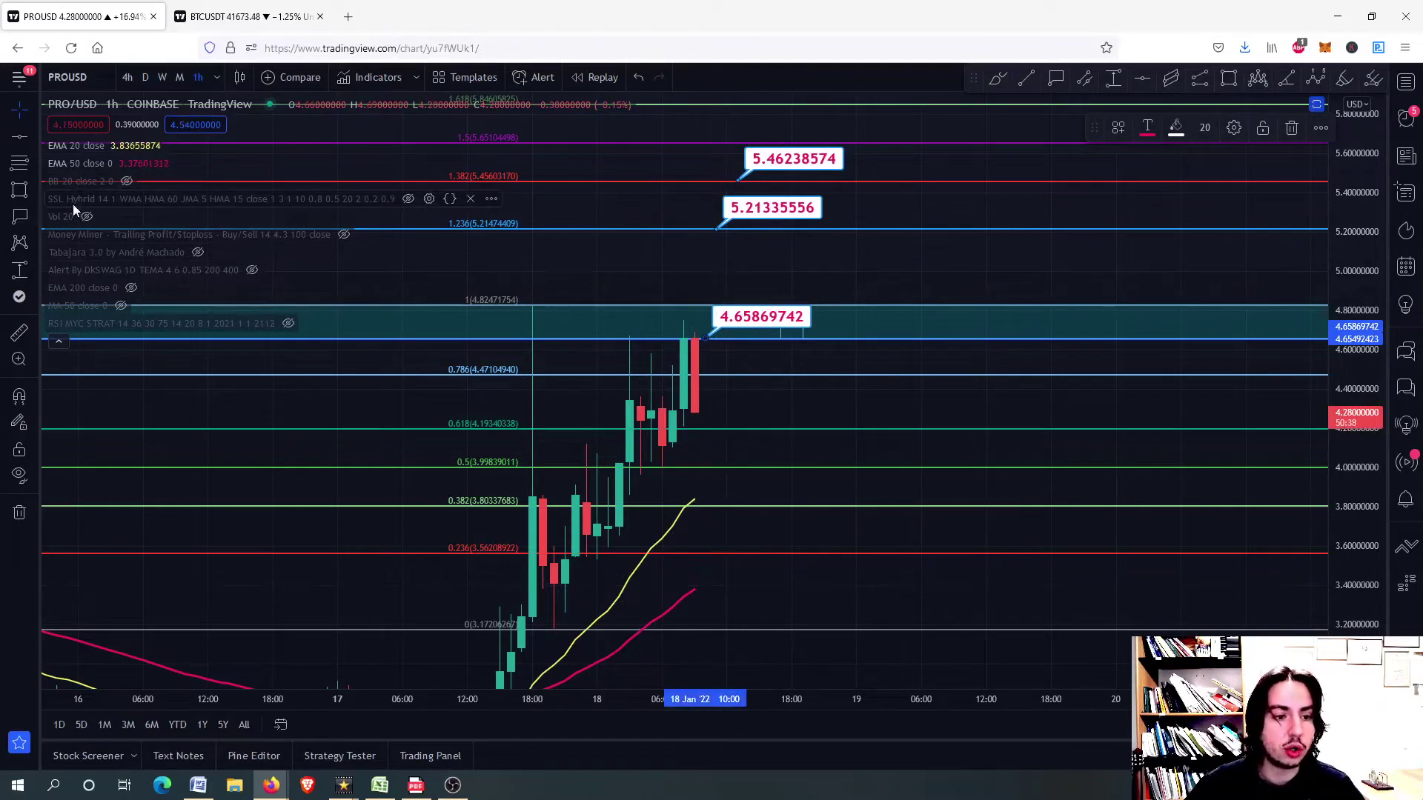
left_click(119, 180)
left_click_drag(733, 480, 743, 358)
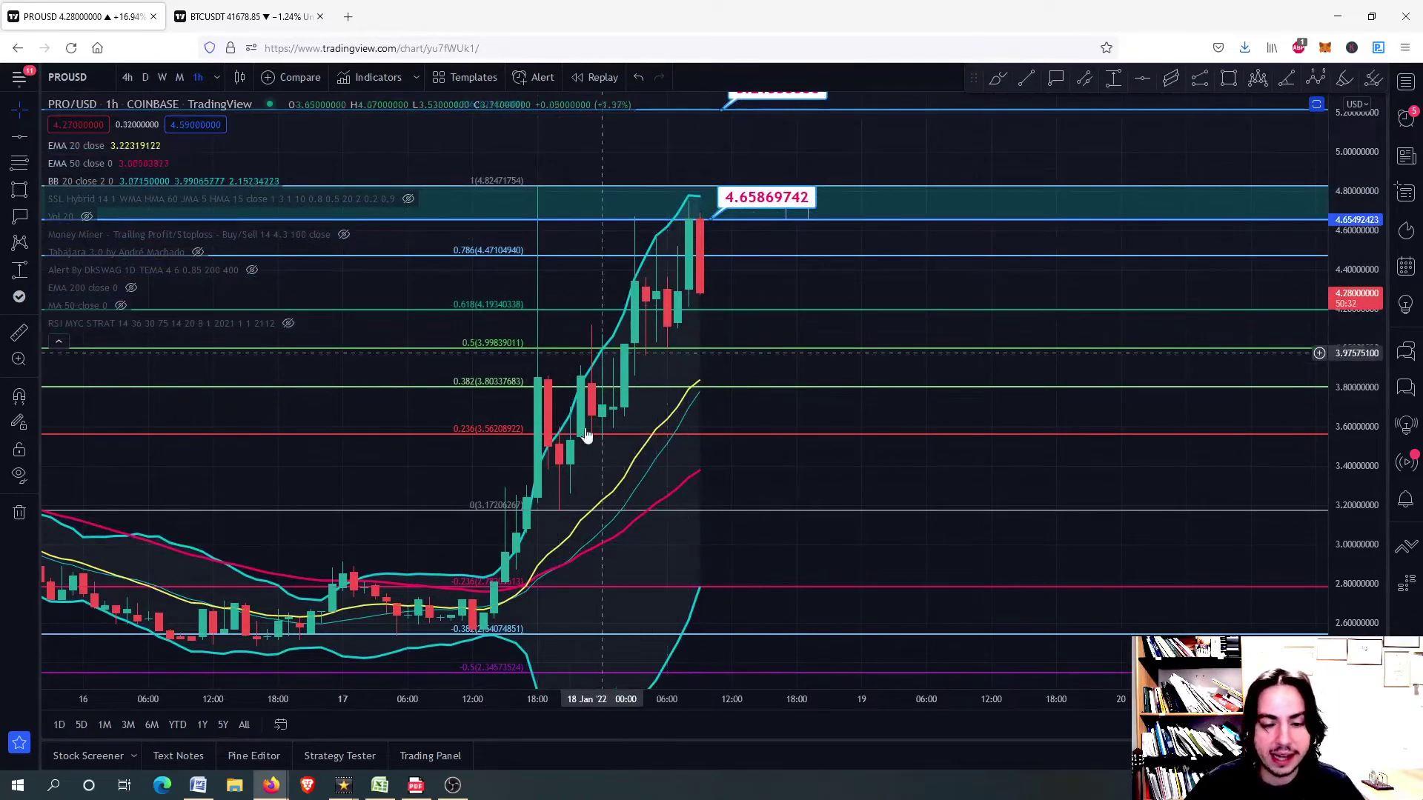
- Turn off BB 20 visibility in the legend, leaving the two EMAs over the candles
left_click_drag(754, 474, 758, 390)
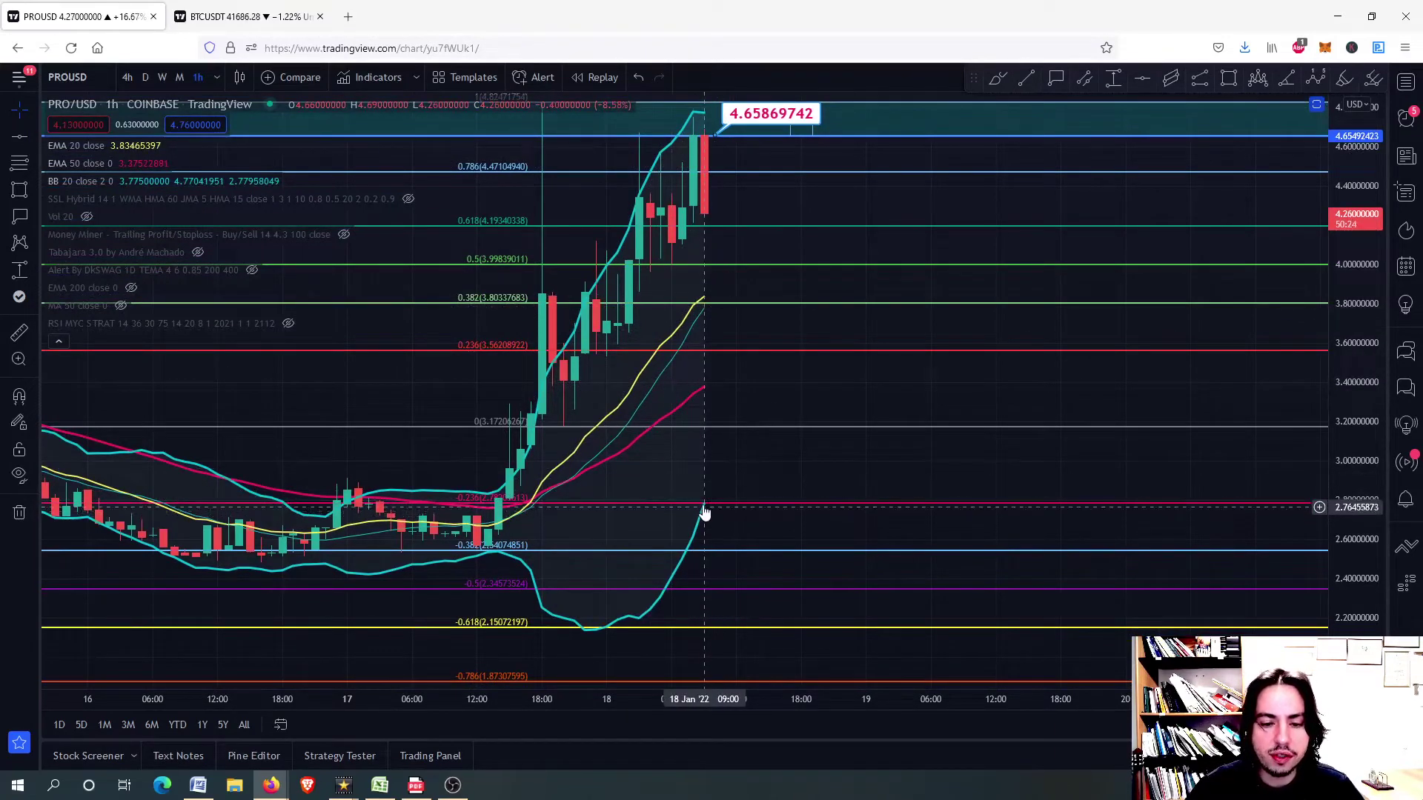
mouse_move(143, 215)
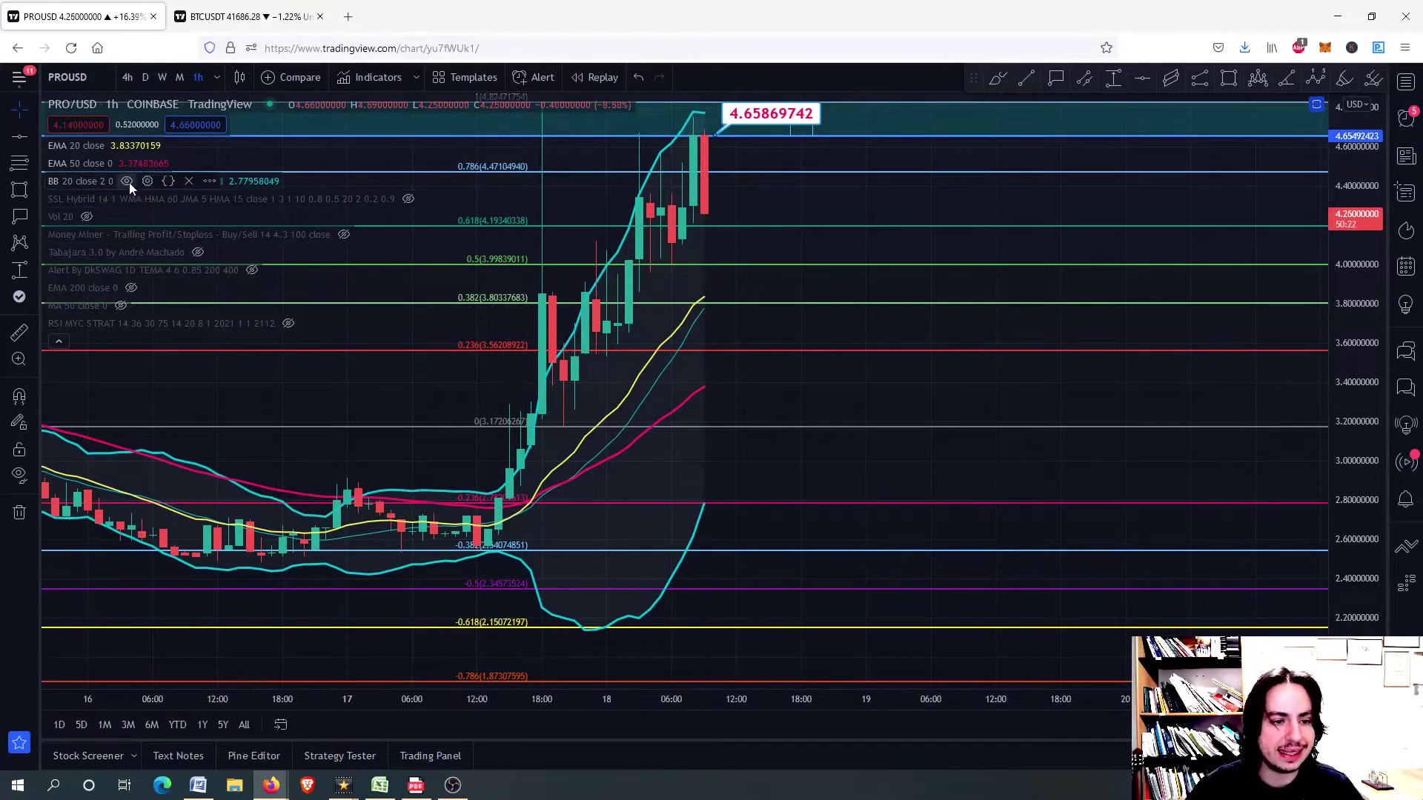
left_click(128, 181)
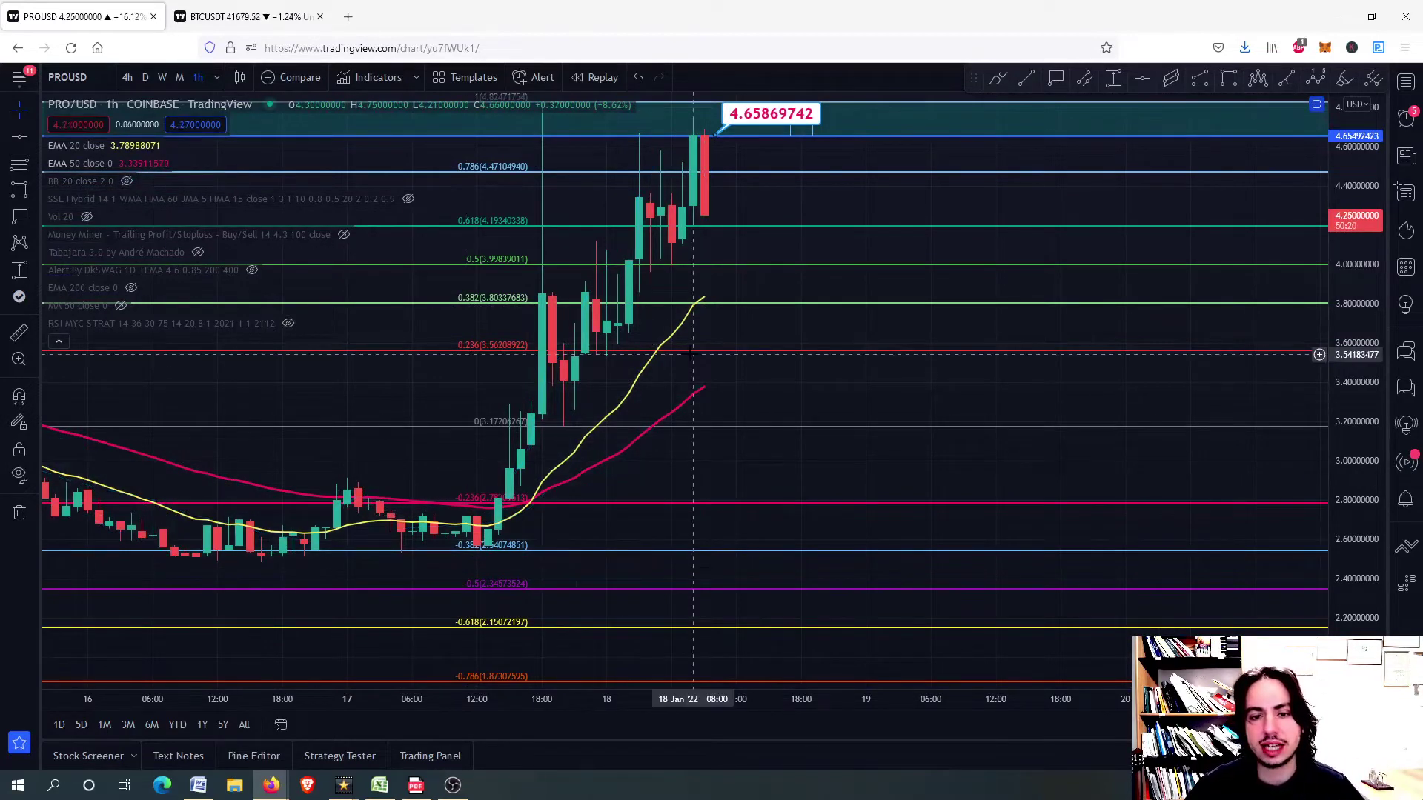
left_click_drag(758, 255, 766, 385)
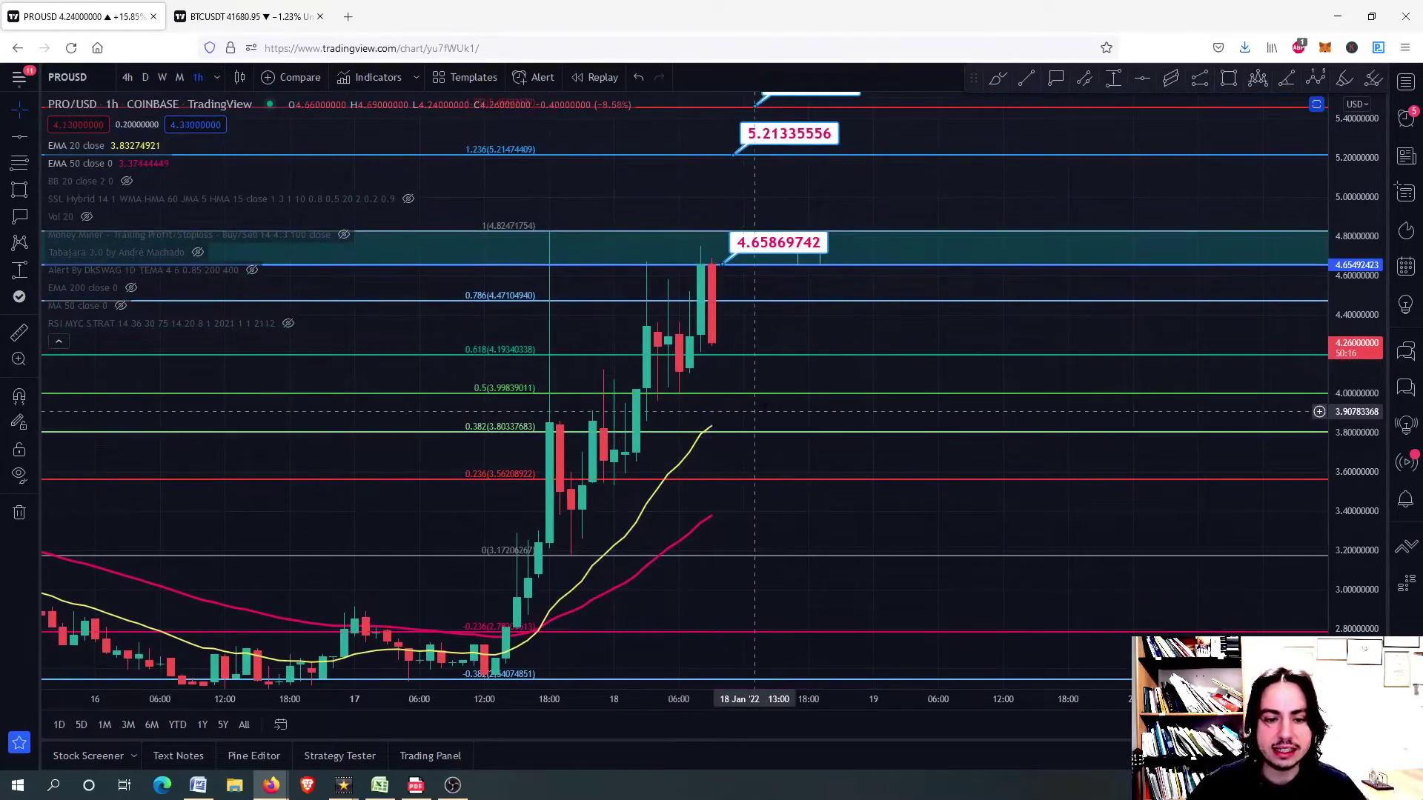
- Add price callouts at the 0.382 (3.80595769) and 0.236 (3.57956661) Fibonacci levels
left_click(1059, 79)
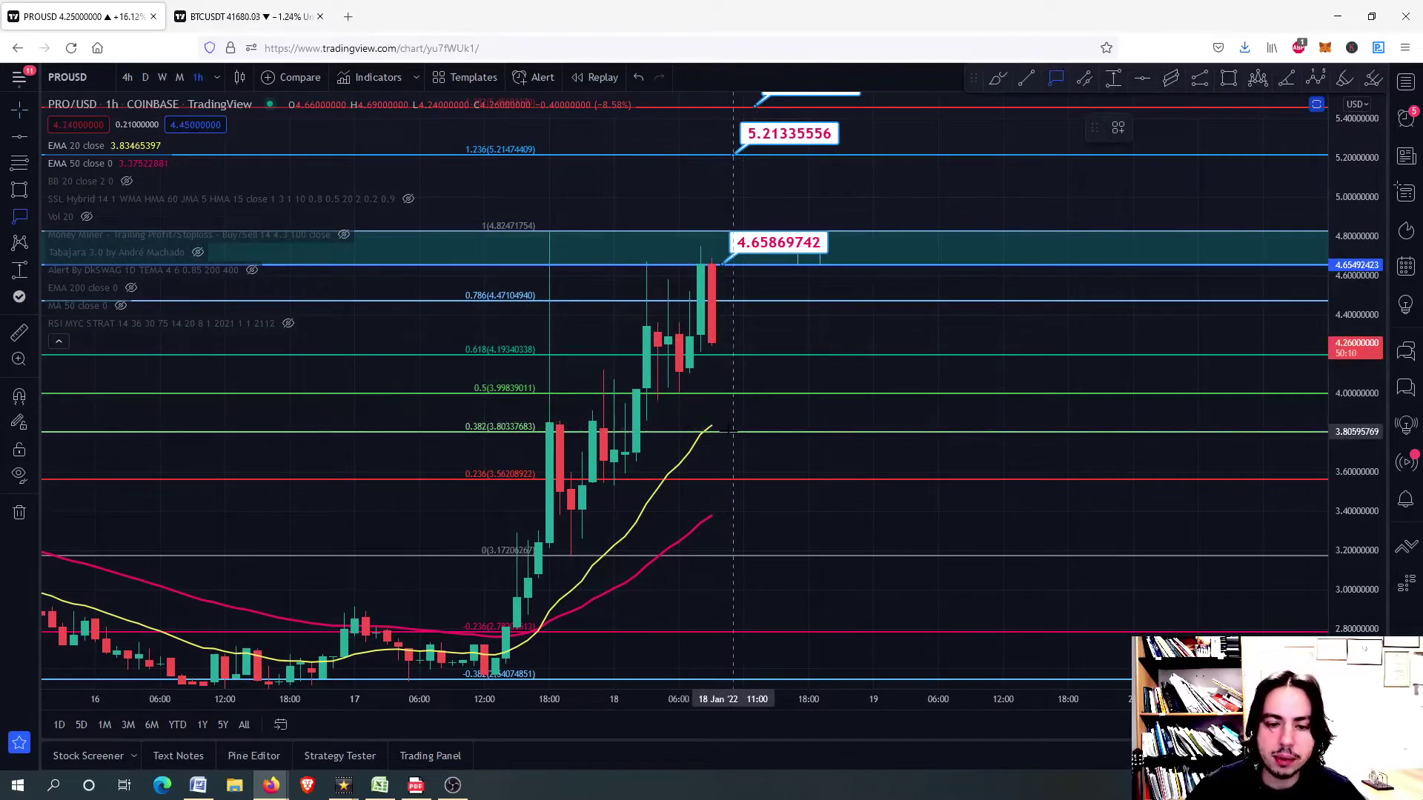
left_click(733, 430)
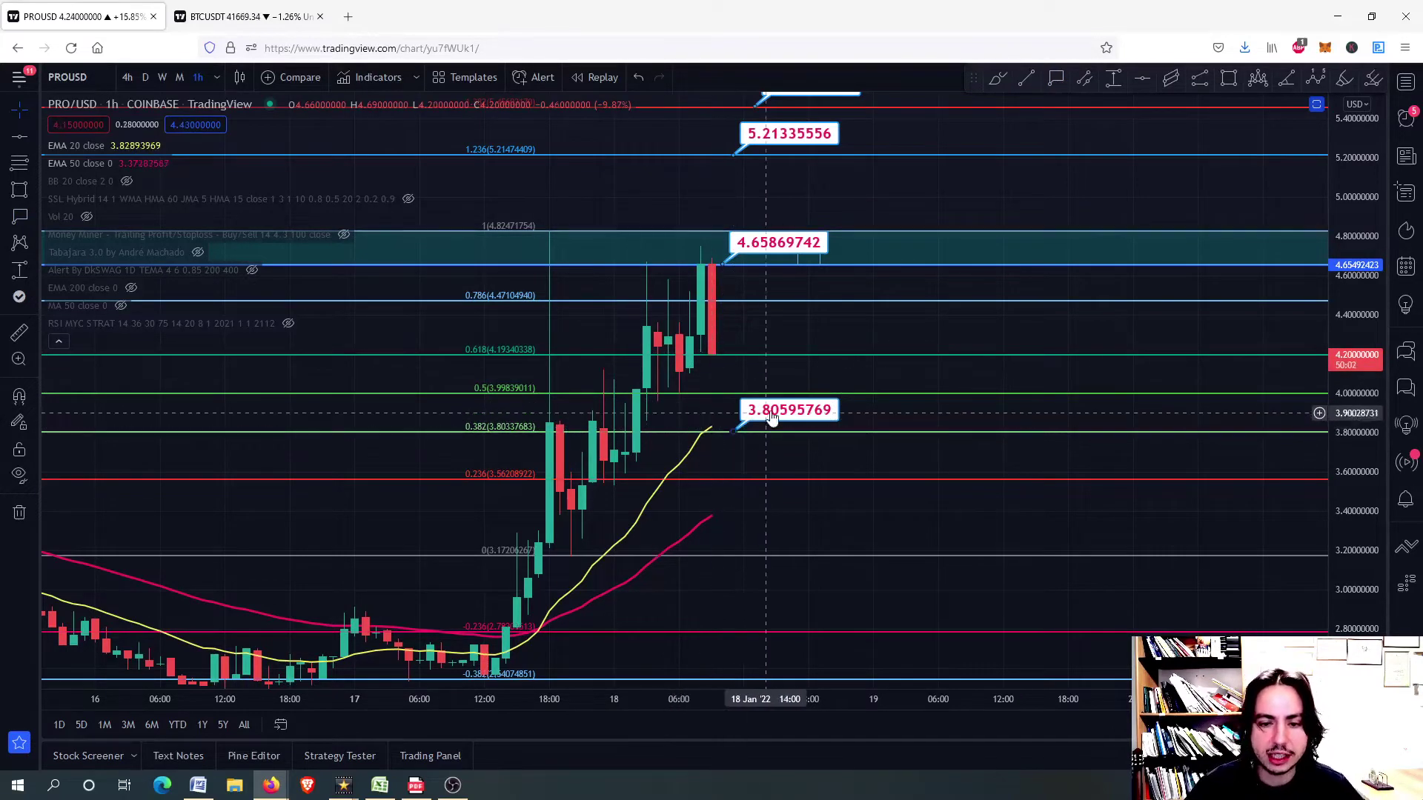
left_click_drag(772, 415, 767, 469)
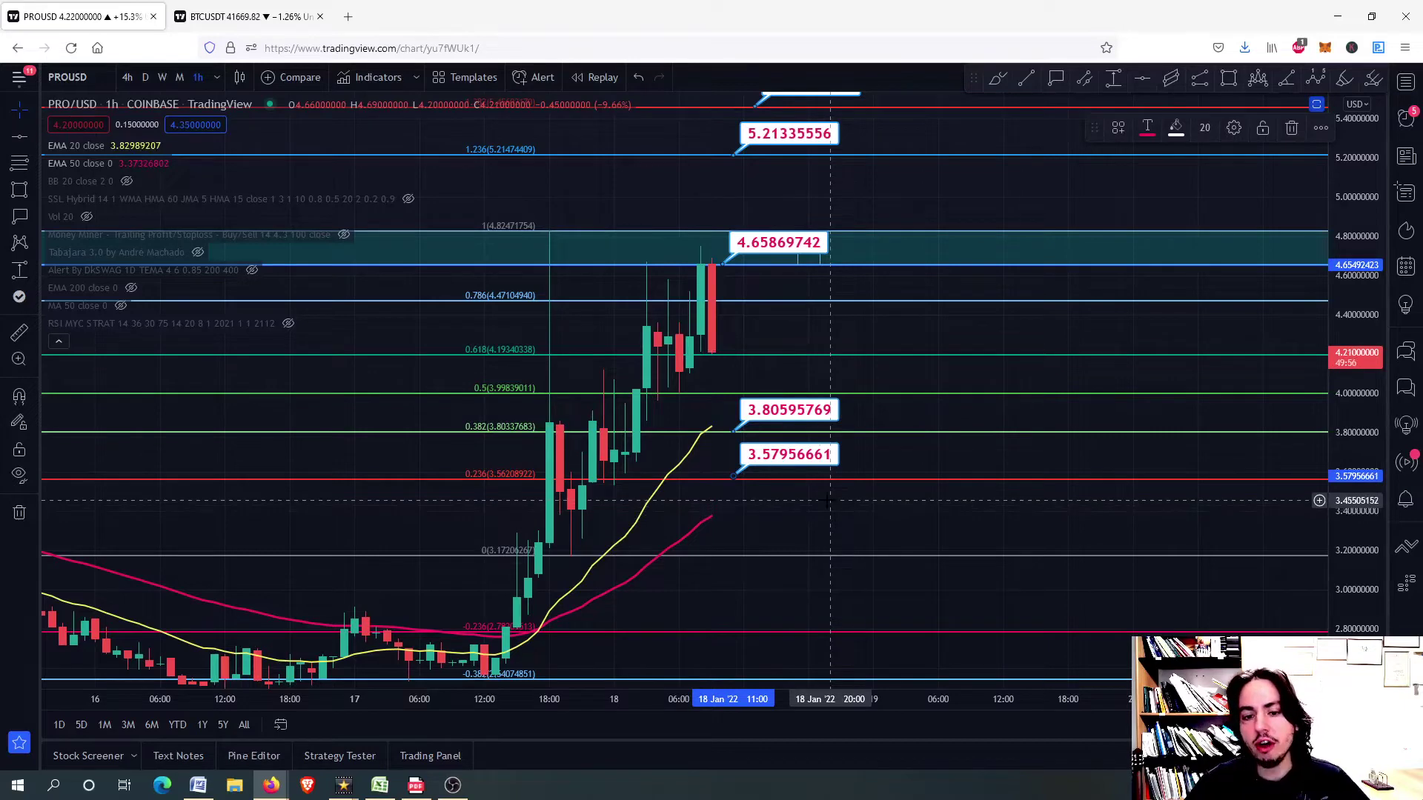
- Select the 4.66130612 callout and reset the price scale to fit everything
left_click_drag(730, 216, 738, 428)
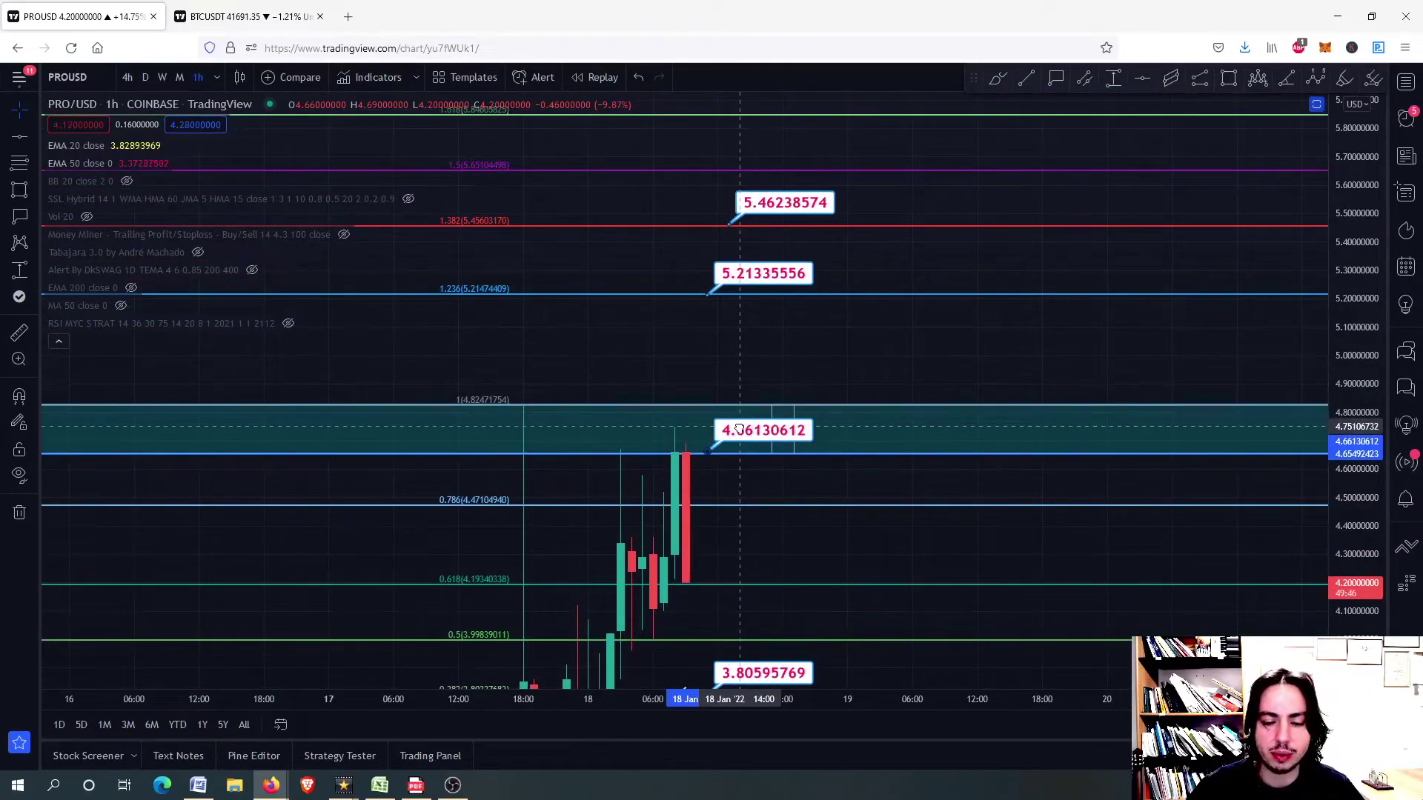
left_click_drag(739, 429, 738, 428)
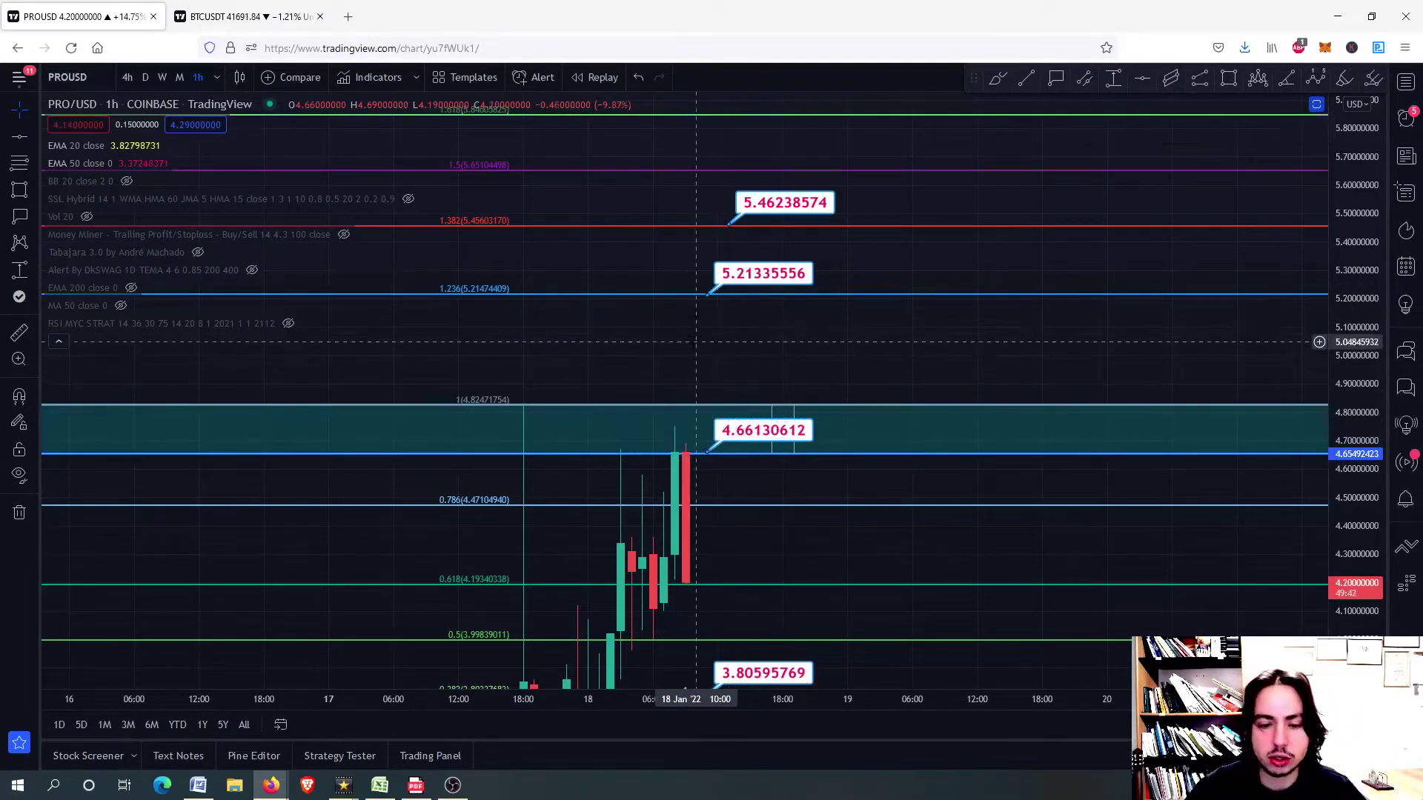
left_click_drag(692, 326, 704, 158)
double_click(1356, 444)
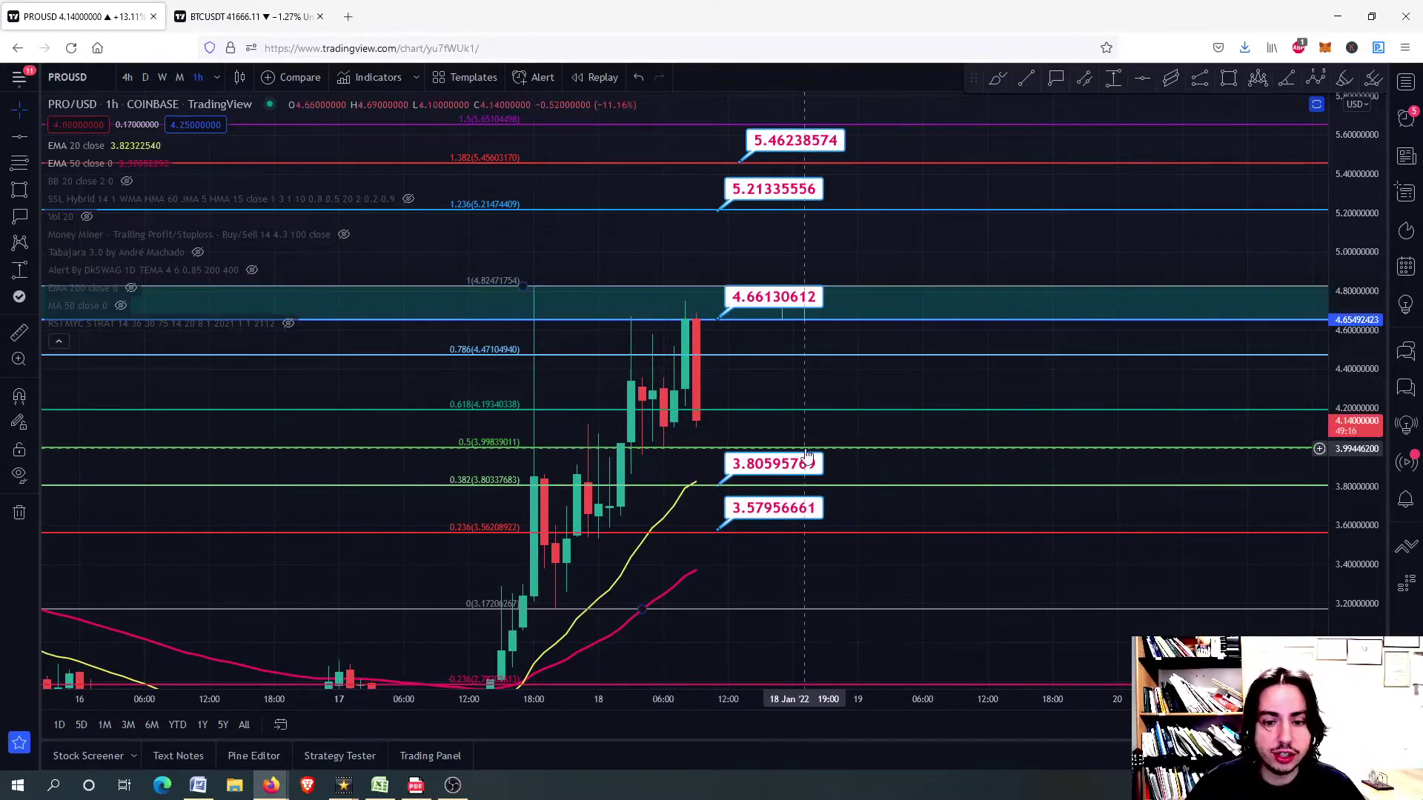
- Label the 1.5 (5.65592887) and 1.618 (5.86085689) extensions; move the 1.382 callout to 5.45859078
left_click_drag(806, 453, 828, 324)
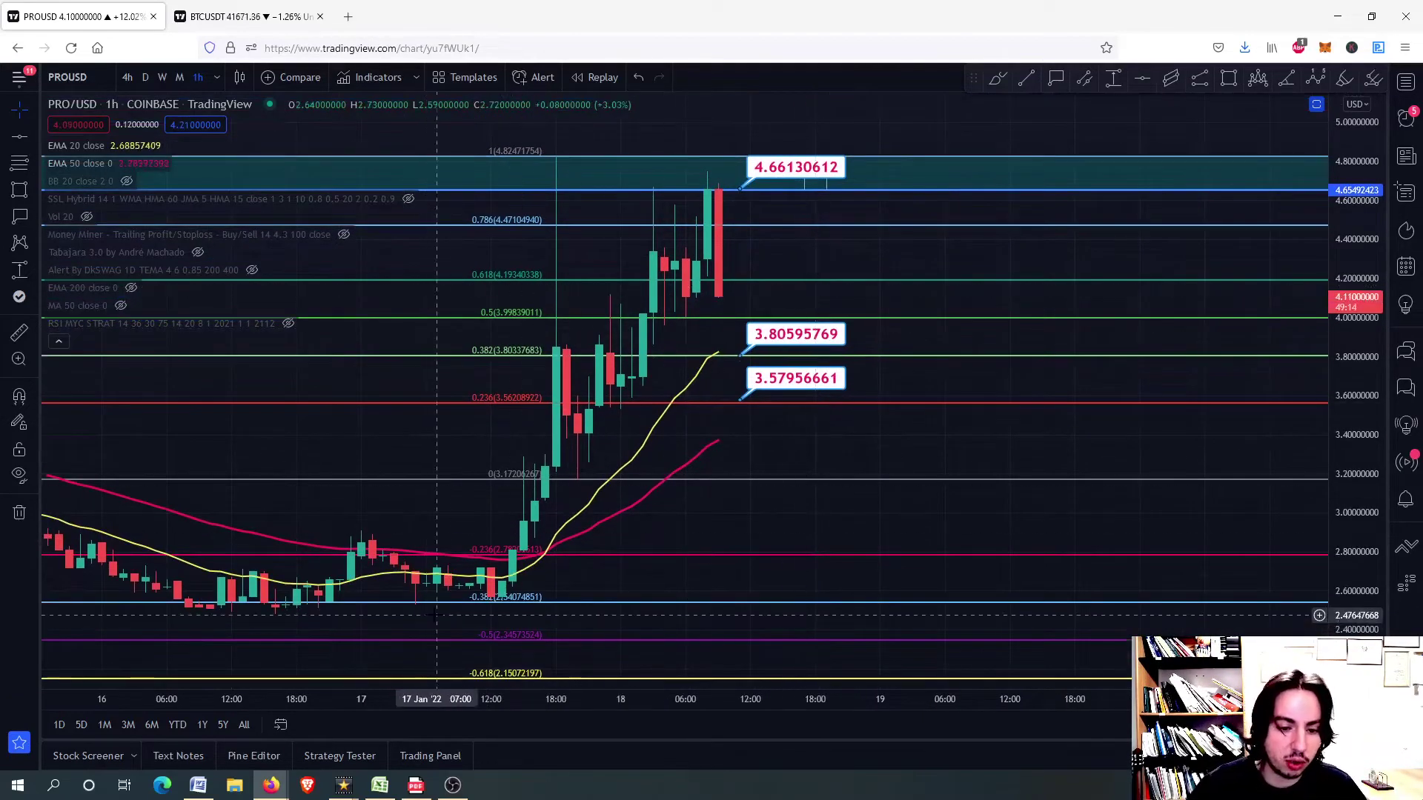
scroll(492, 587, "down", 3)
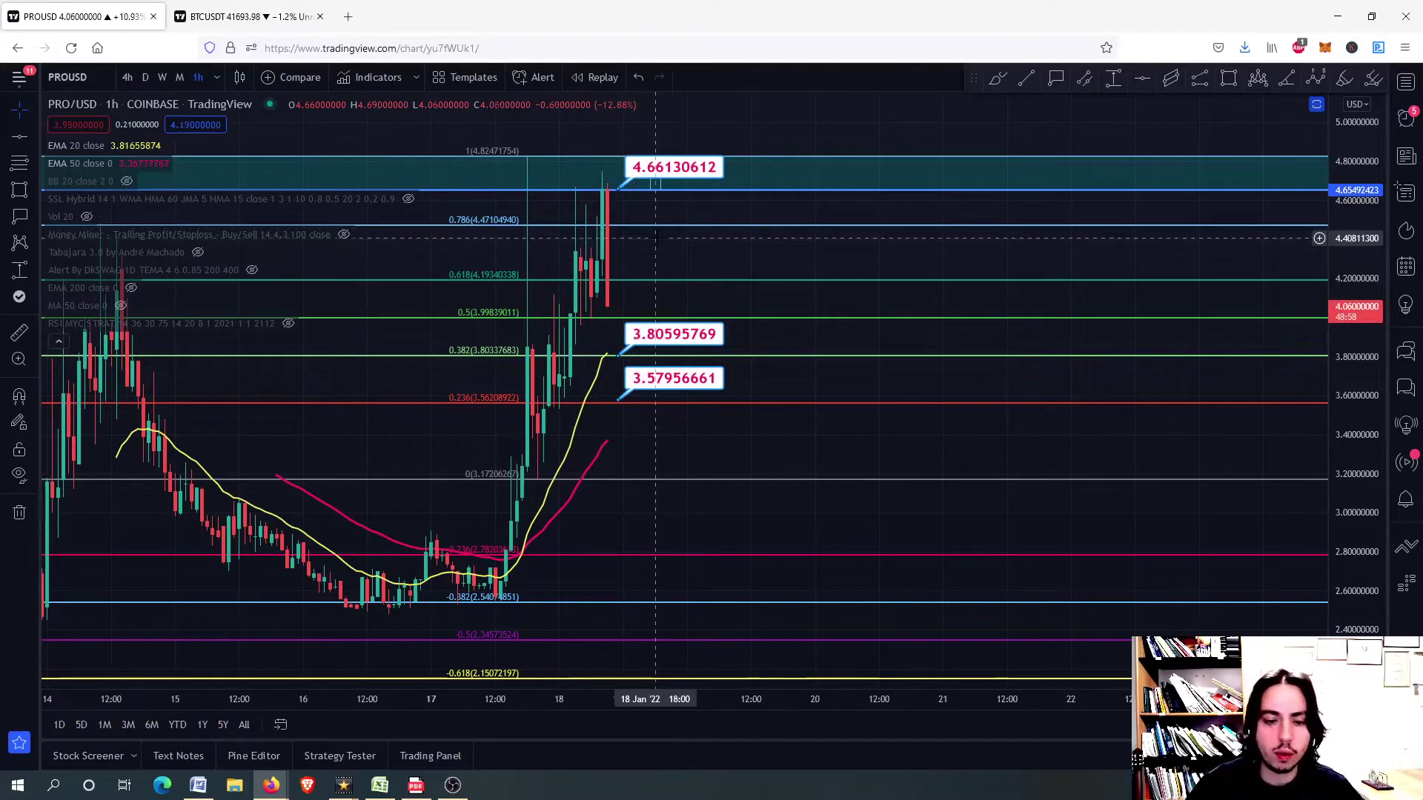
left_click_drag(658, 246, 695, 421)
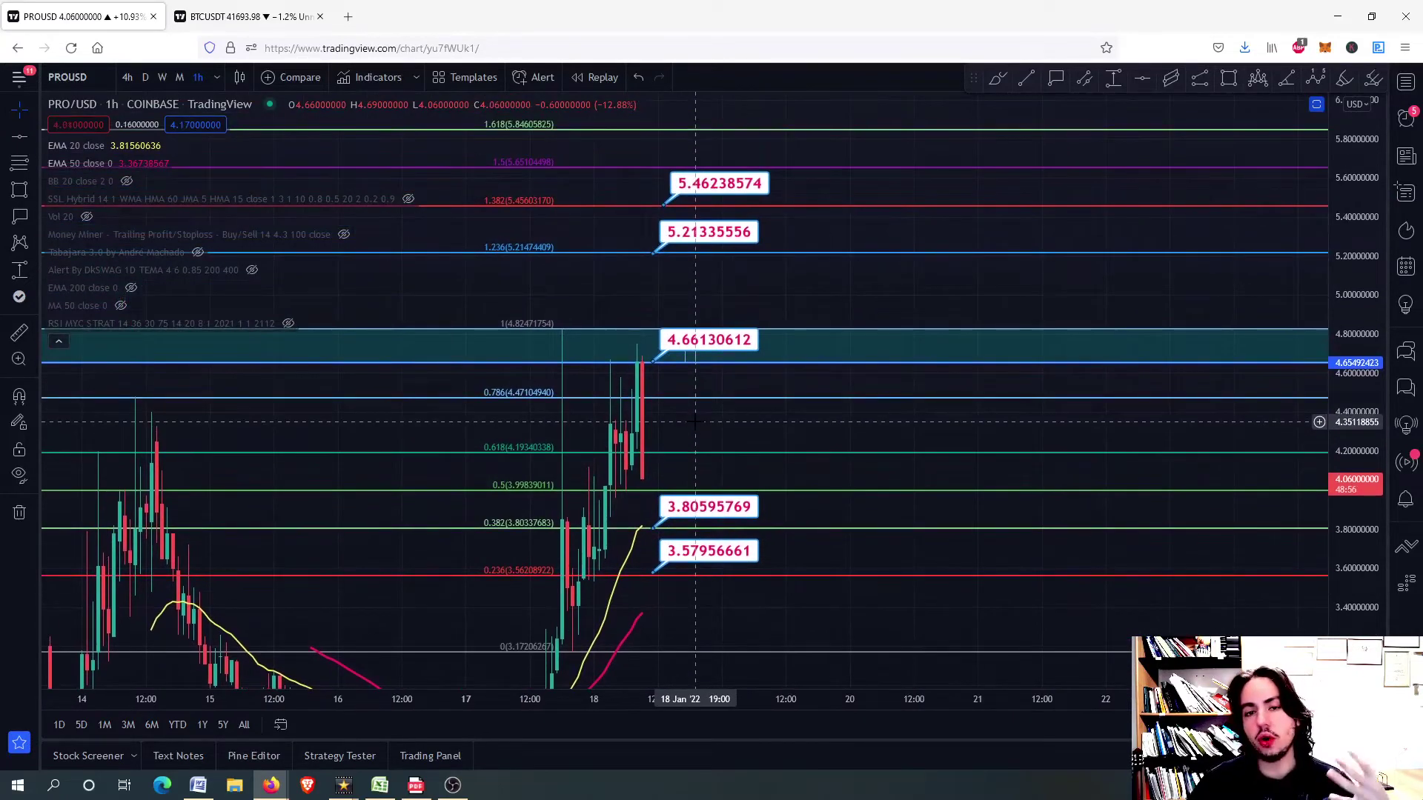
scroll(661, 423, "up", 3)
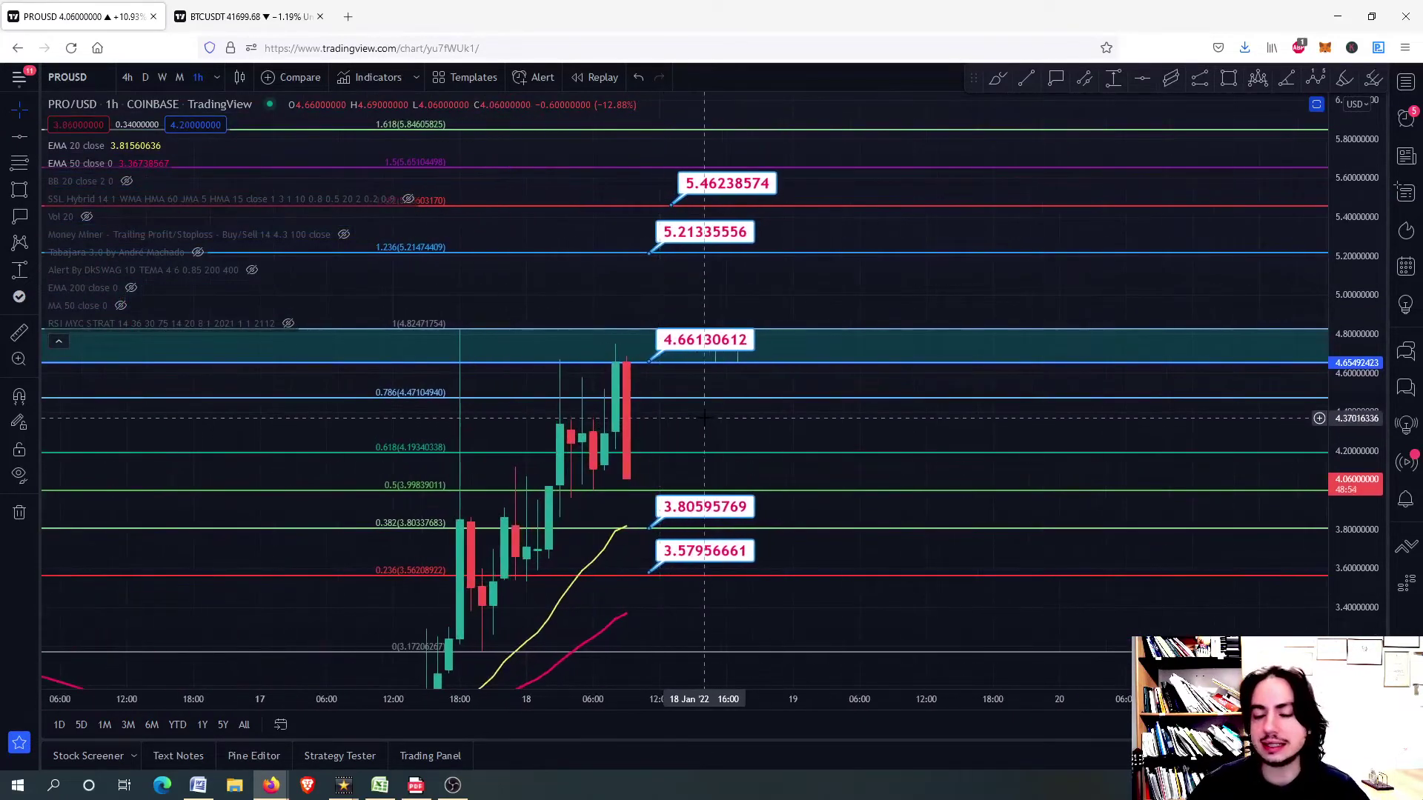
double_click(702, 432)
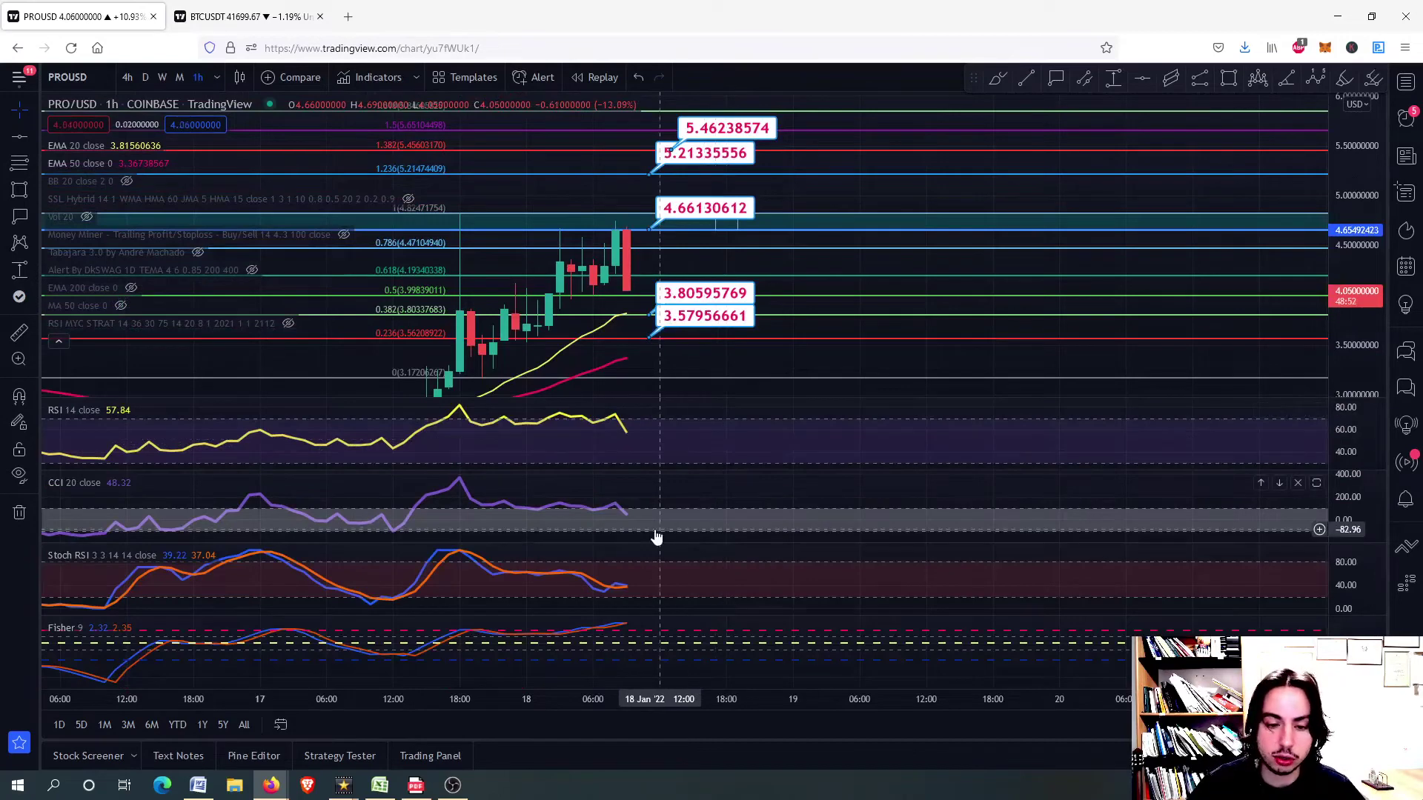
double_click(670, 268)
left_click_drag(667, 412, 667, 538)
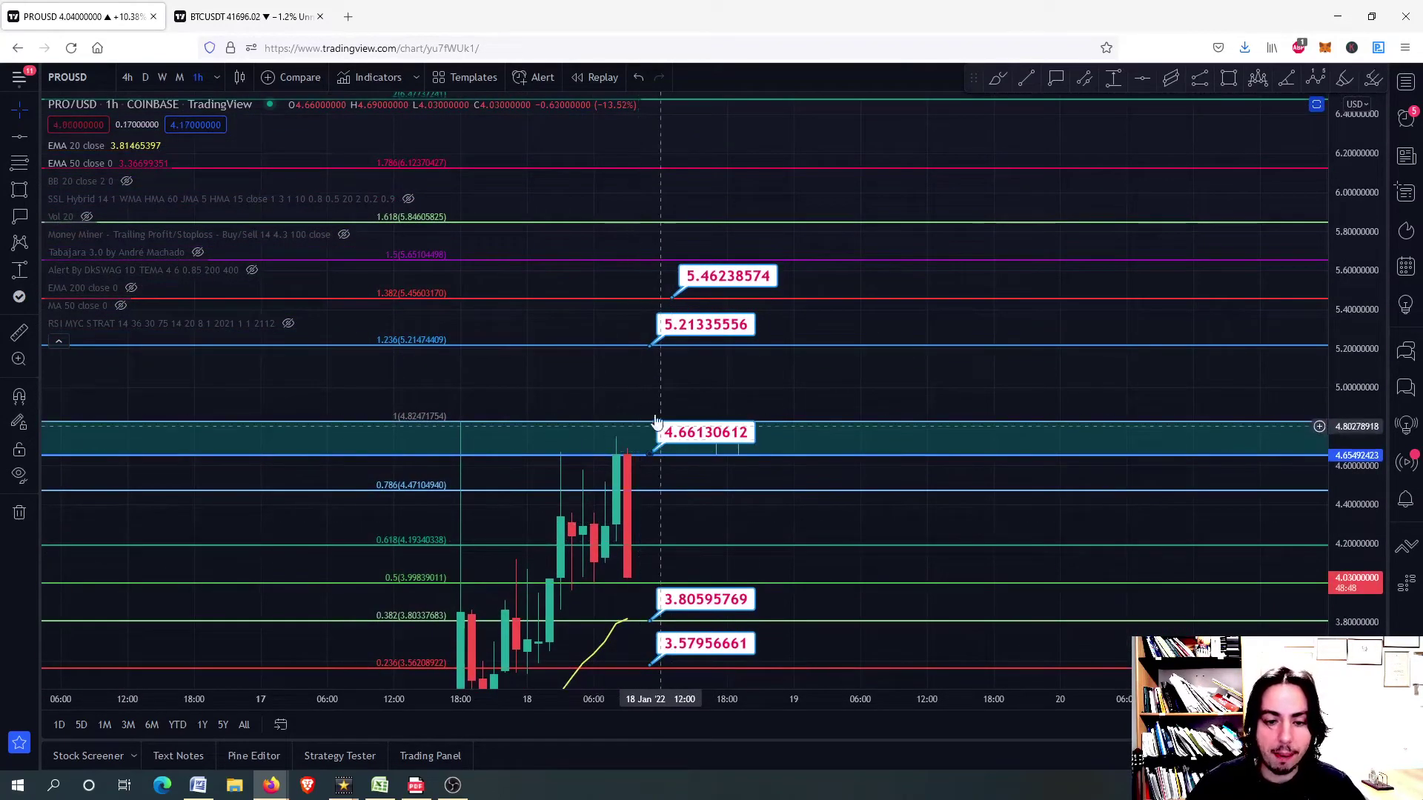
left_click_drag(710, 278, 695, 185)
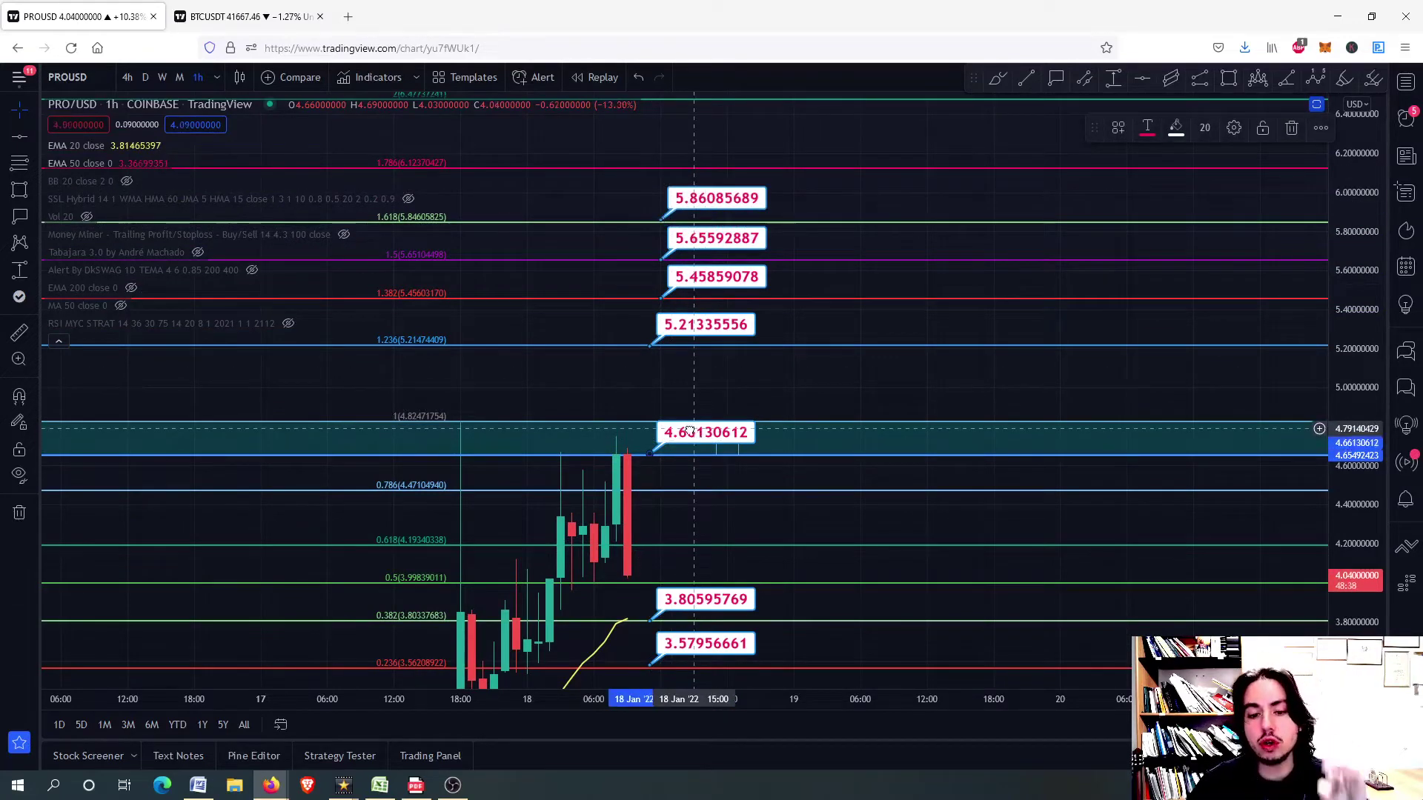
- Nudge the resistance callout up to 4.67269101 and the 0.236 callout down to 3.56438676
mouse_move(693, 435)
left_mouse_down()
mouse_move(696, 394)
mouse_move(693, 430)
left_mouse_up()
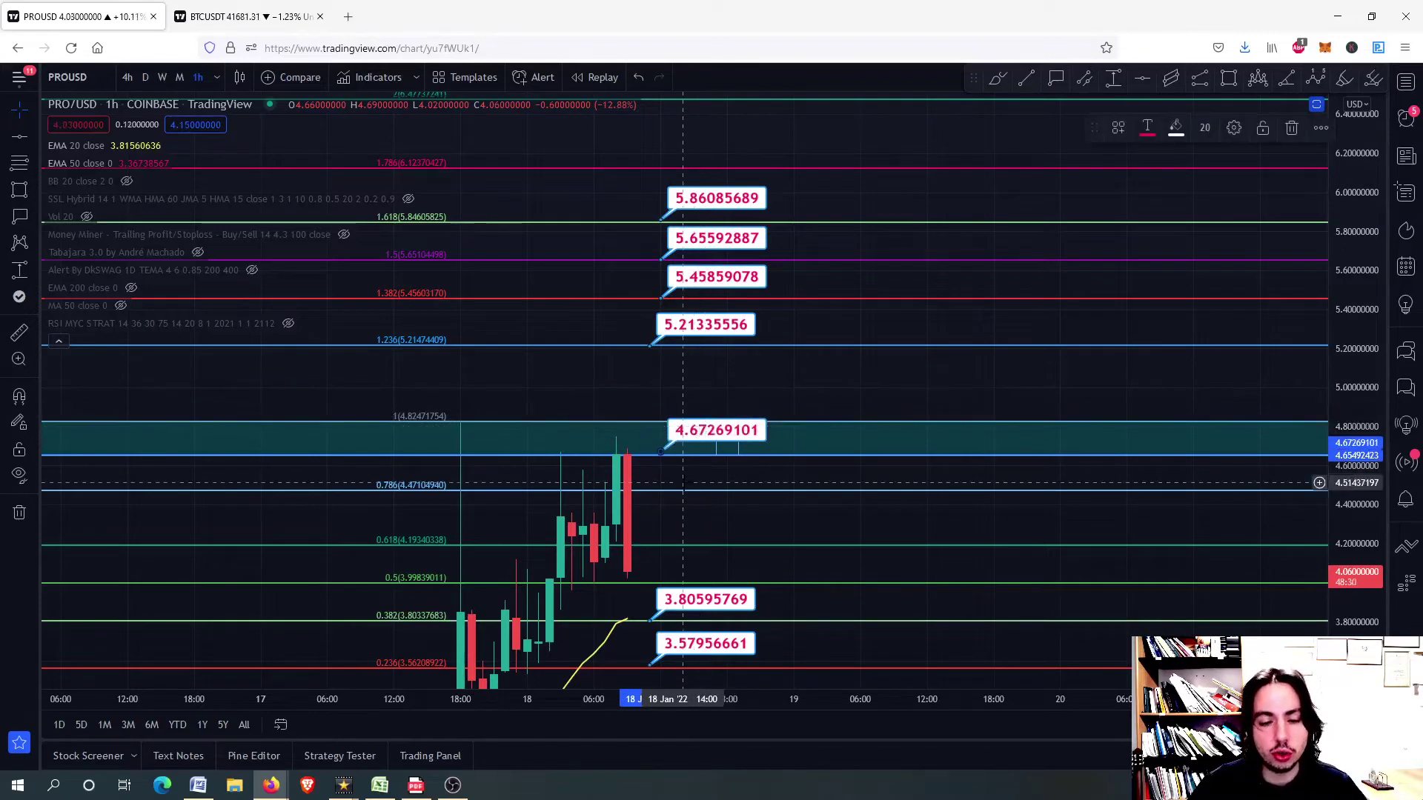
left_click_drag(682, 512, 696, 291)
left_click_drag(699, 419, 700, 429)
scroll(670, 444, "down", 2)
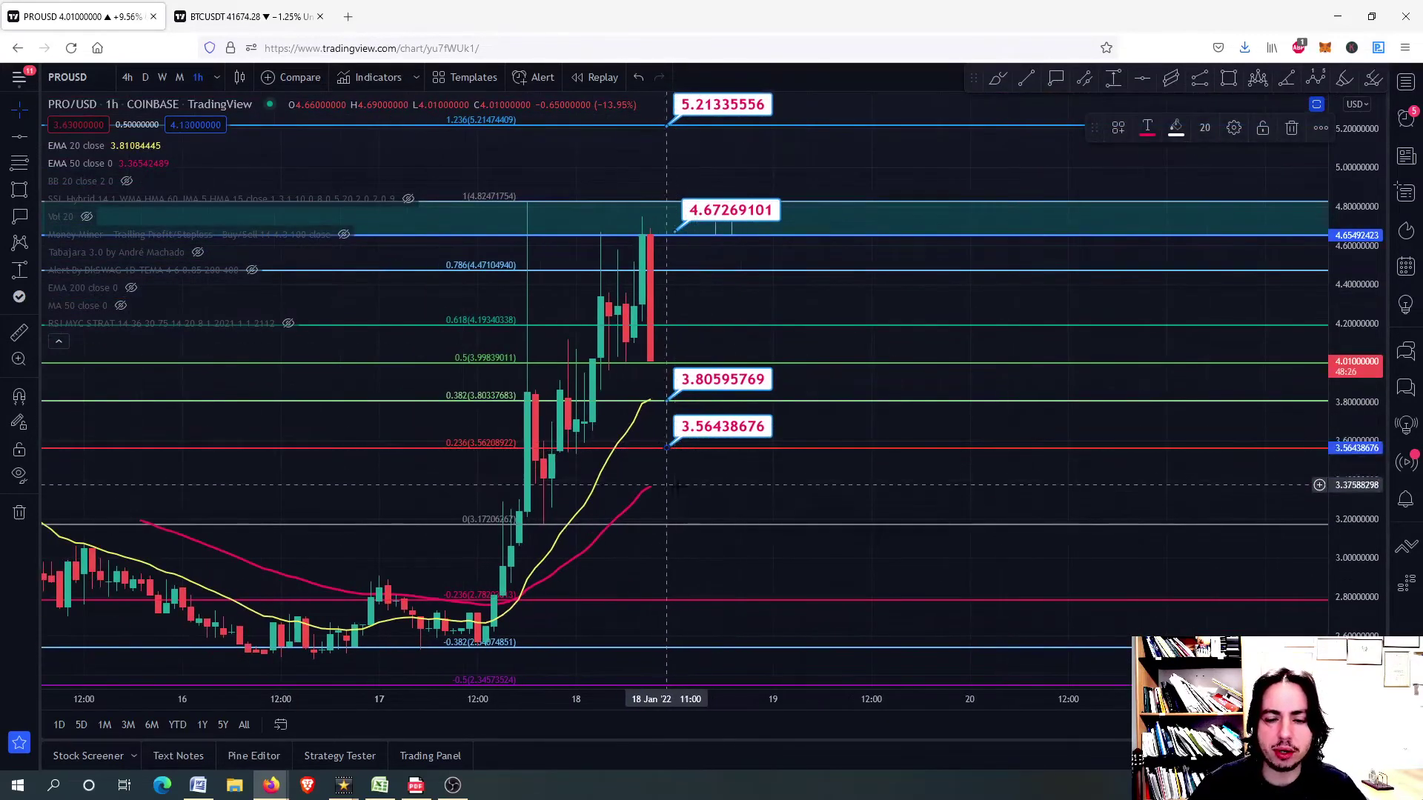
scroll(689, 497, "down", 3)
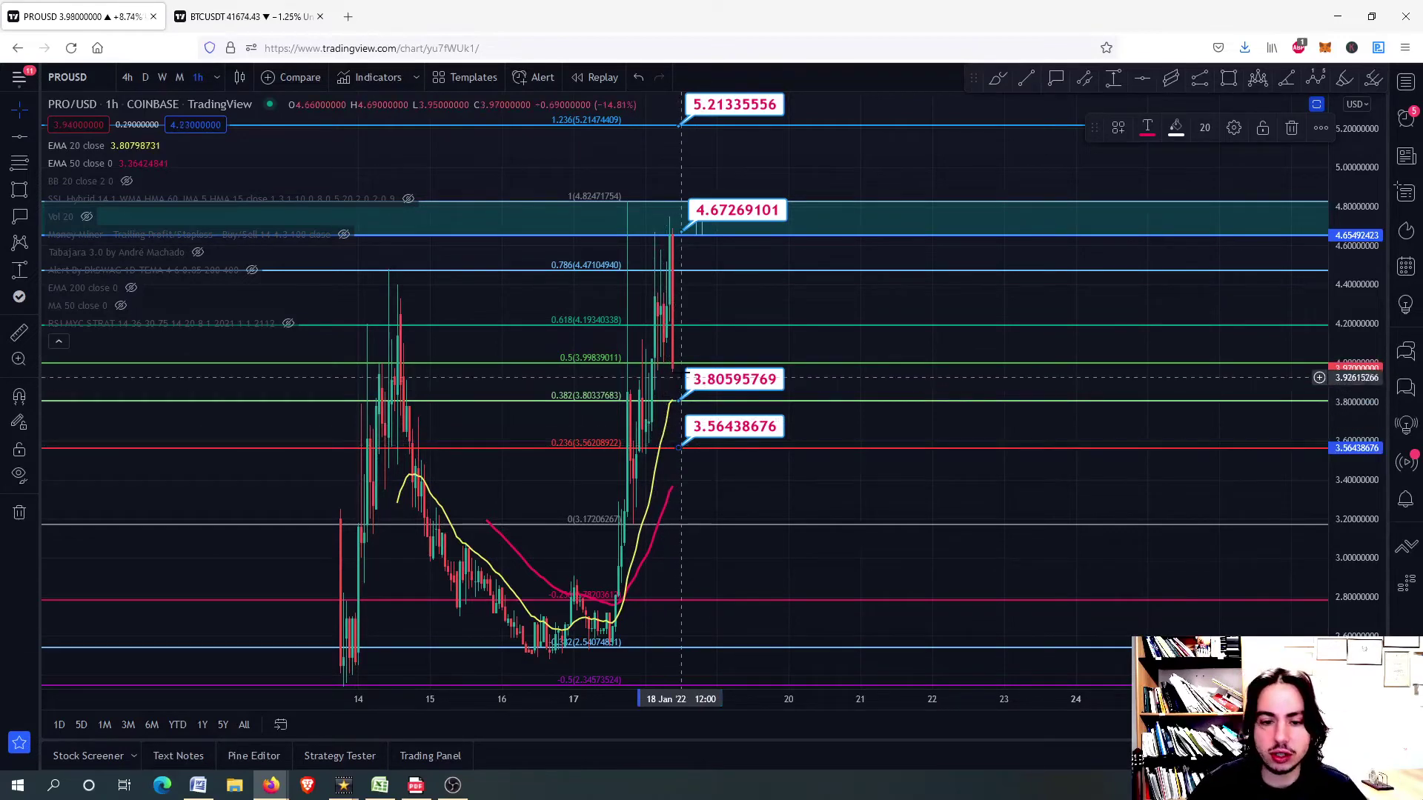
scroll(674, 429, "up", 5)
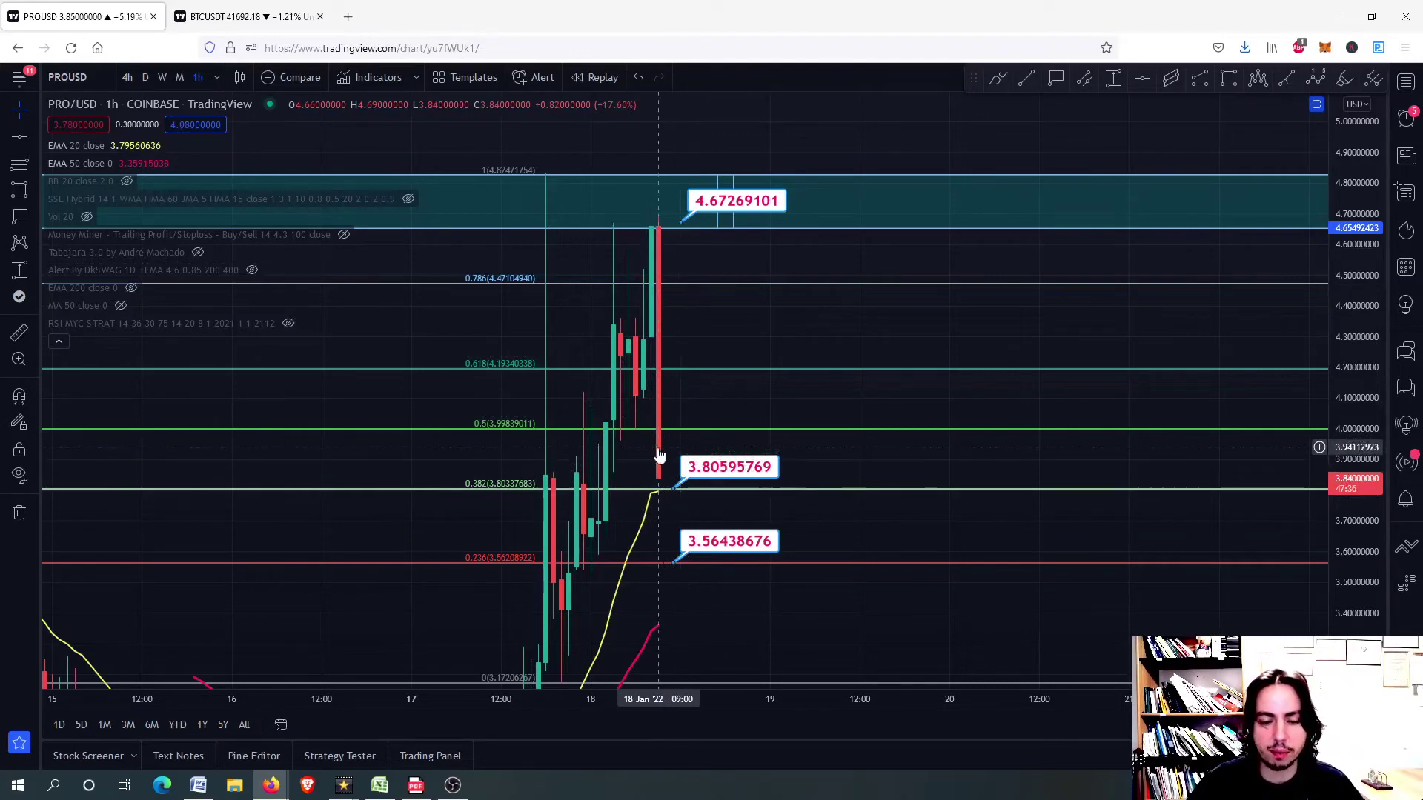
left_click_drag(674, 474, 693, 381)
left_click_drag(1337, 264, 1338, 326)
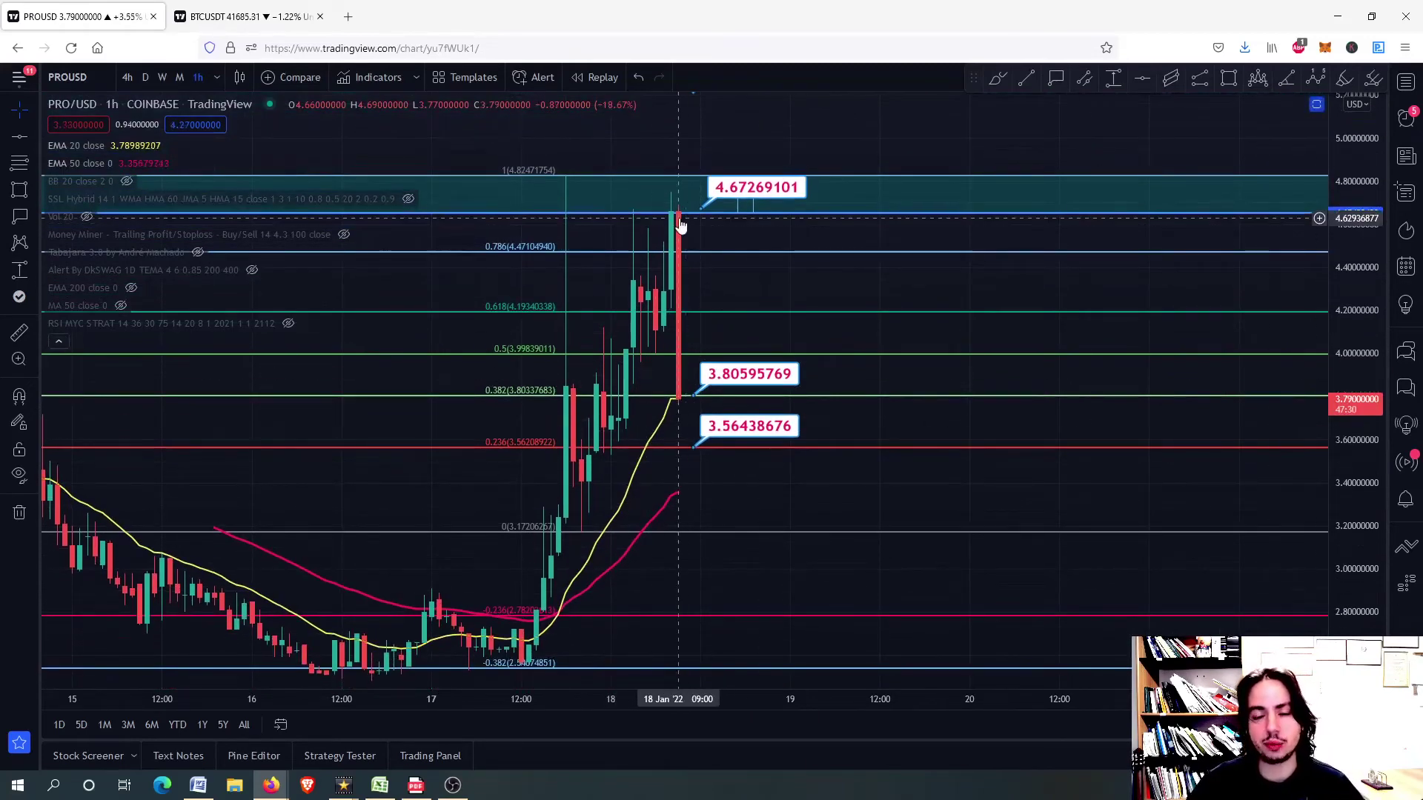
double_click(729, 239)
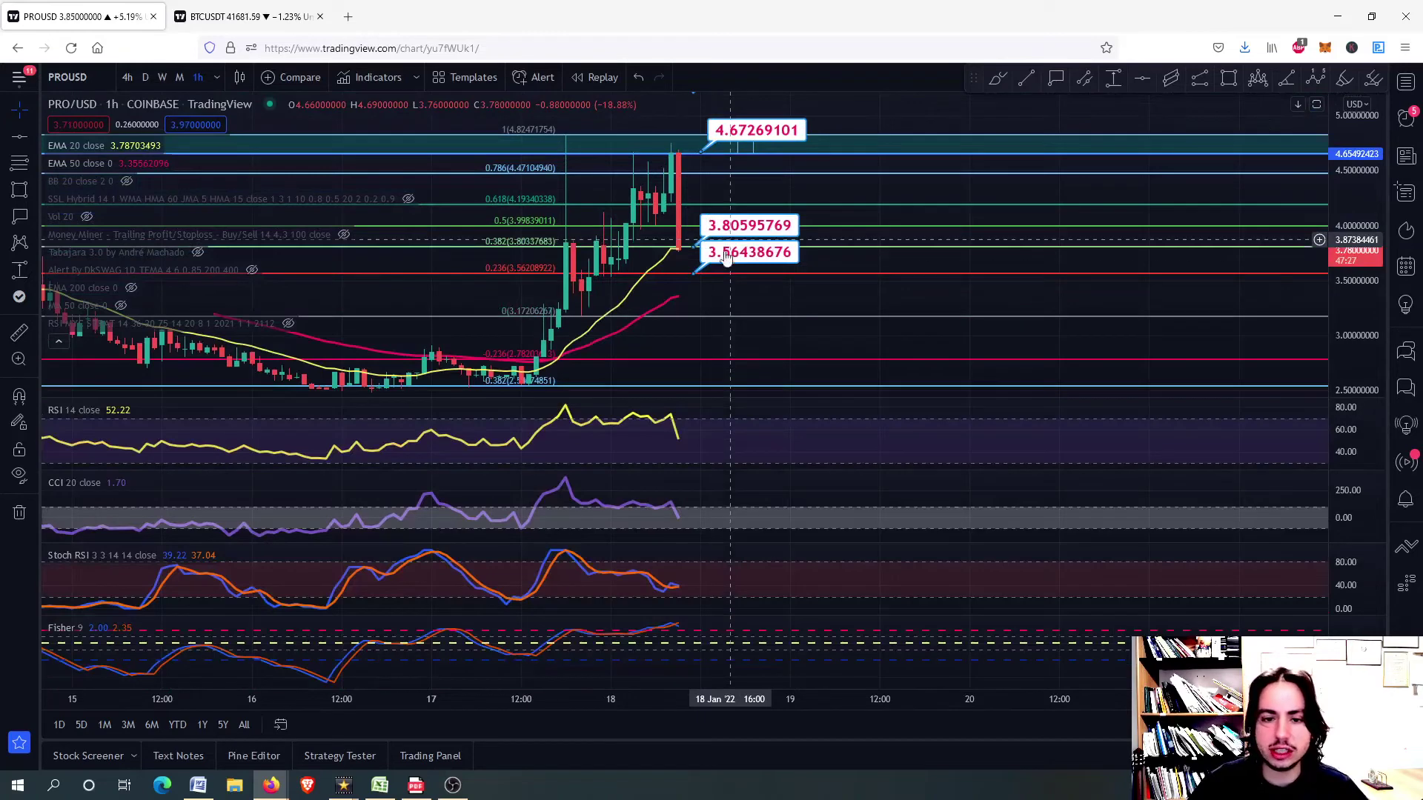
double_click(736, 447)
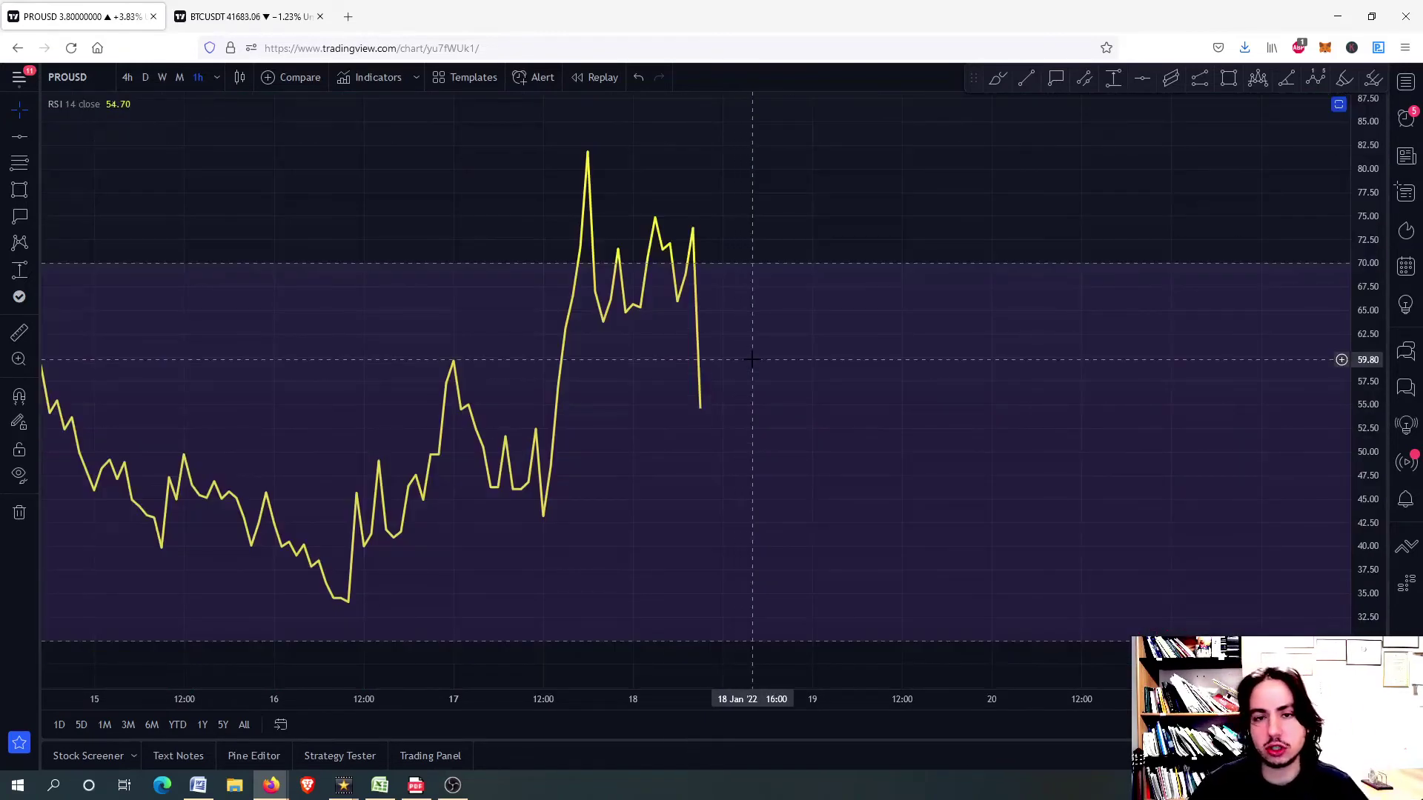
double_click(751, 360)
double_click(737, 296)
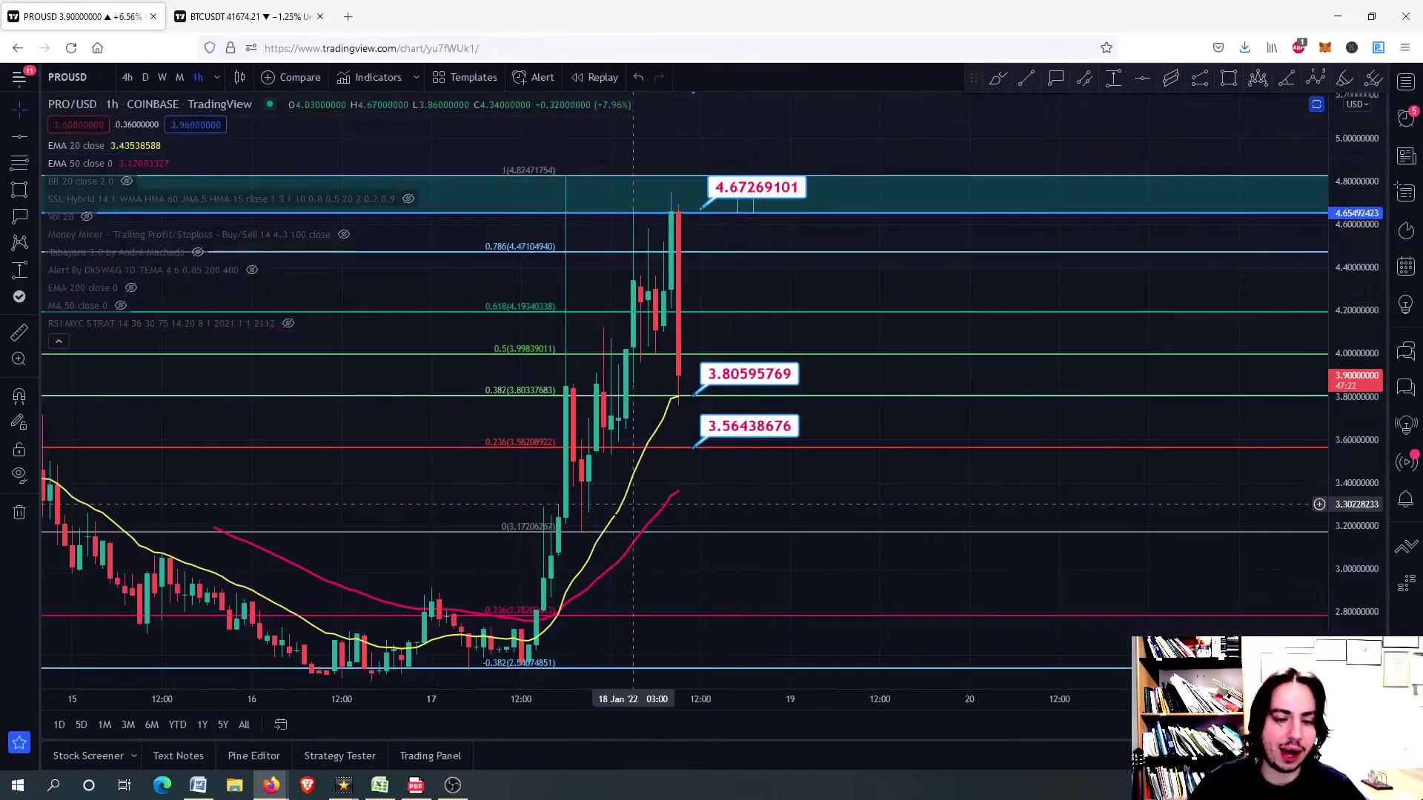
left_click_drag(671, 487, 713, 403)
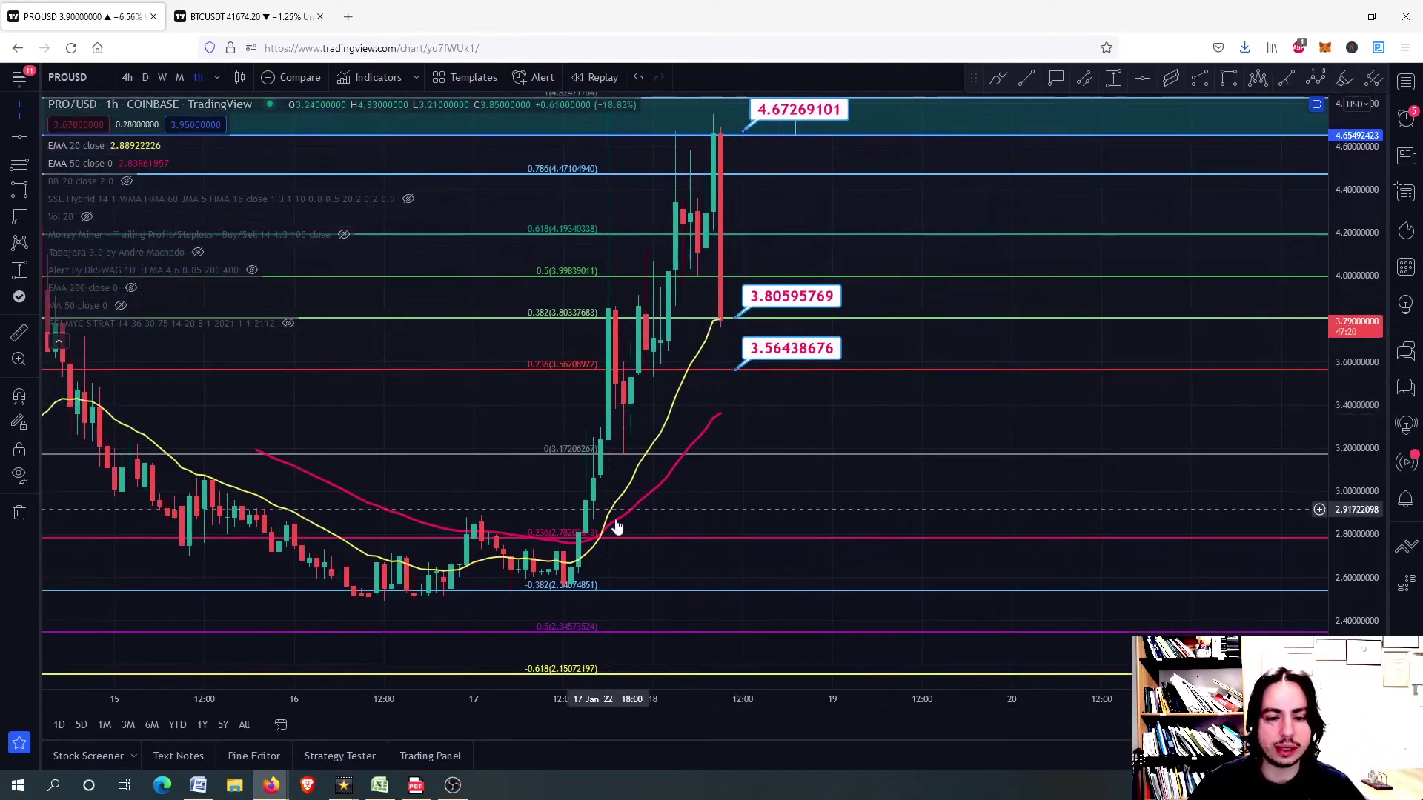